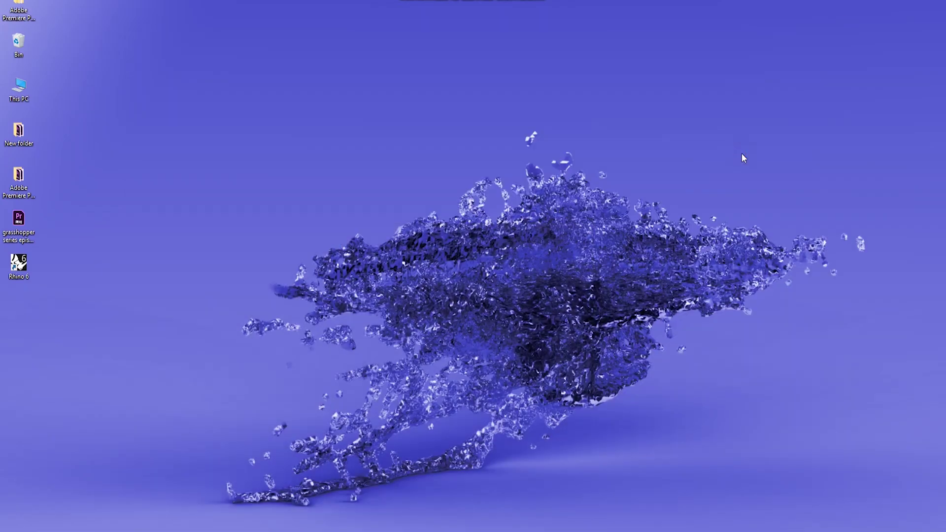
Search Google for 'food4rhino' from Chrome's address bar.
key(alt+Tab)
key(alt+Tab)
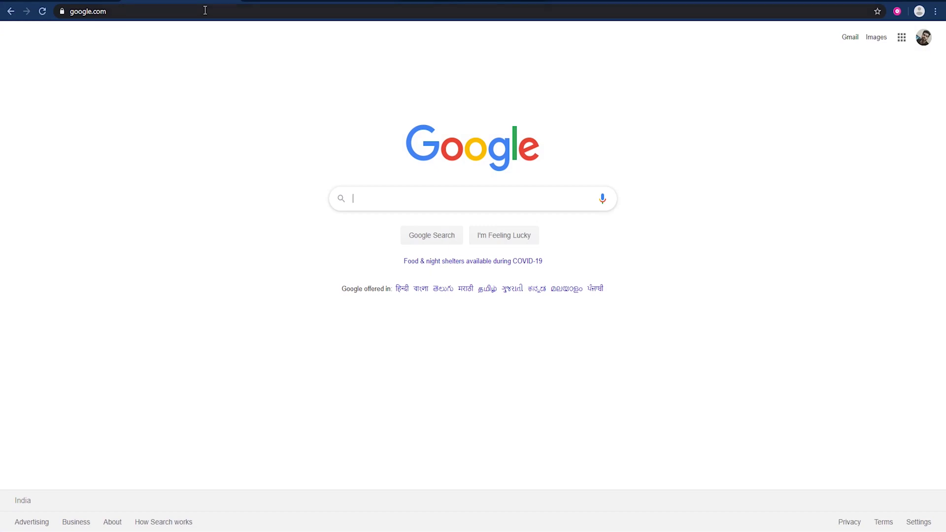
click(287, 14)
text(food)
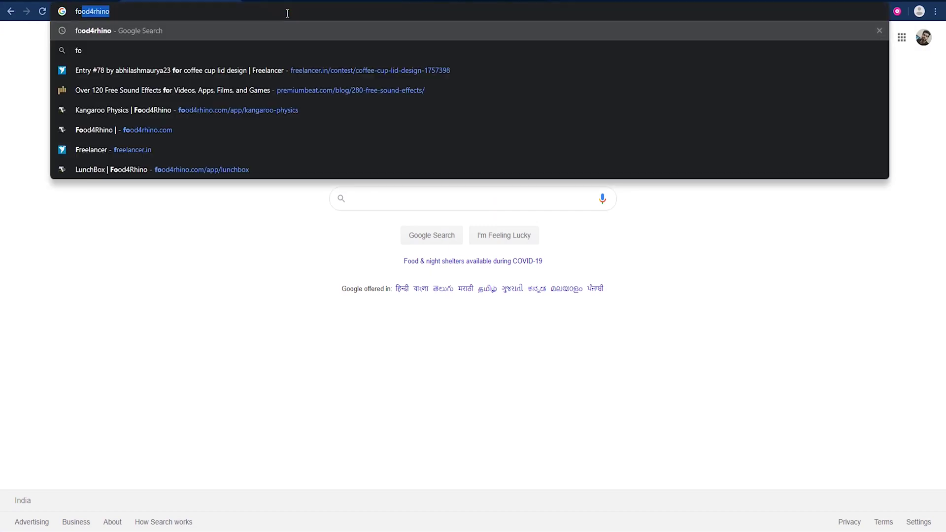
key(BackSpace)
text(rrhino)
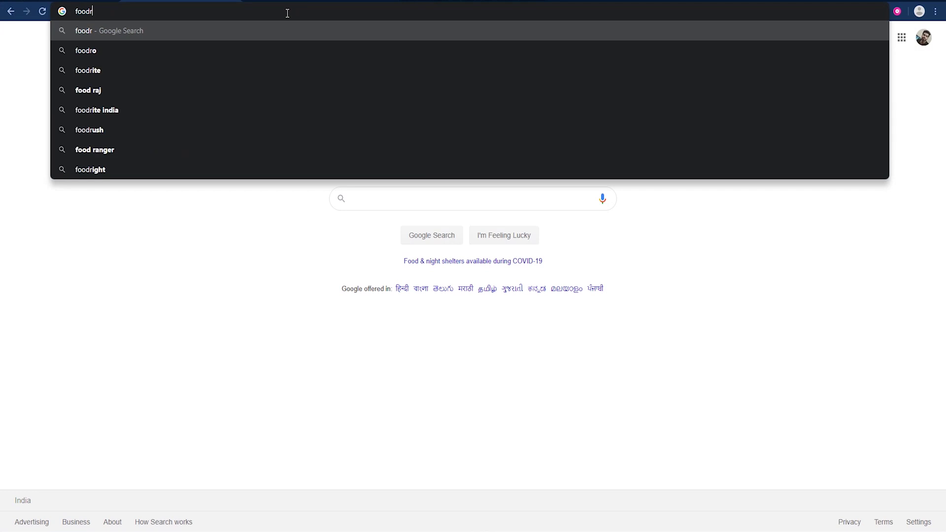
key(BackSpace)
key(BackSpace)
key(BackSpace)
key(BackSpace)
key(BackSpace)
key(BackSpace)
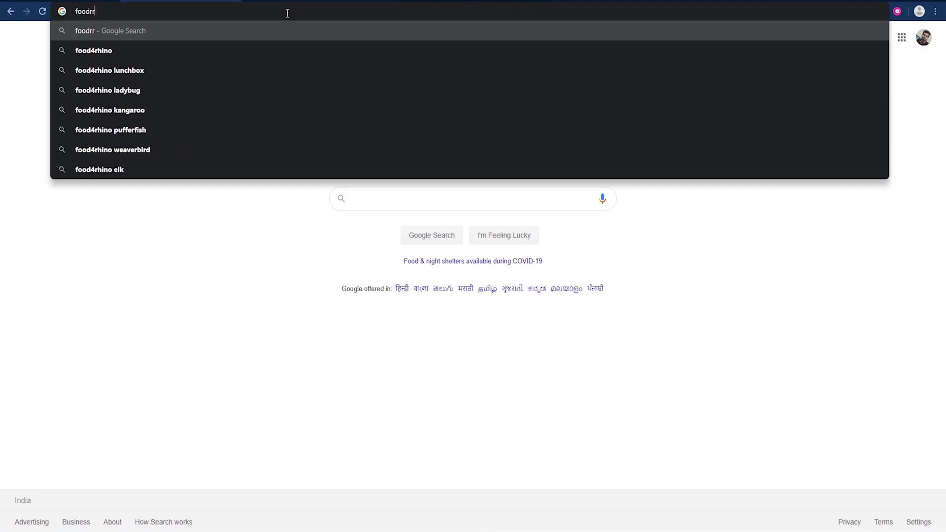
text(4)
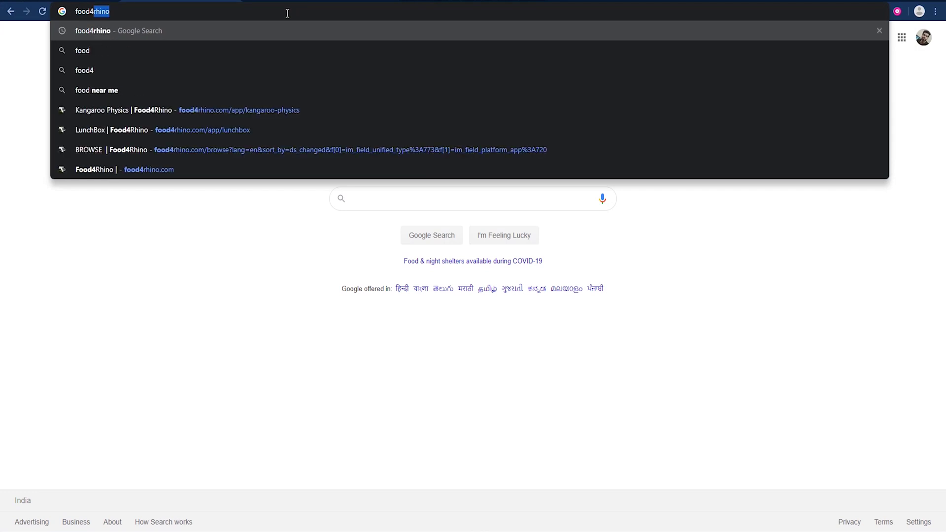
key(Return)
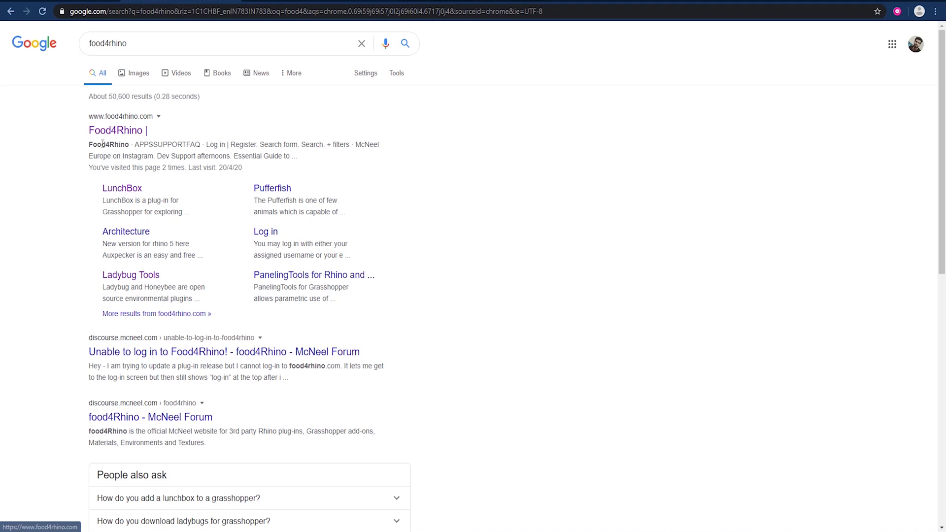
Open the Food4Rhino site and search its Grasshopper apps for 'kangaroo'.
click(116, 133)
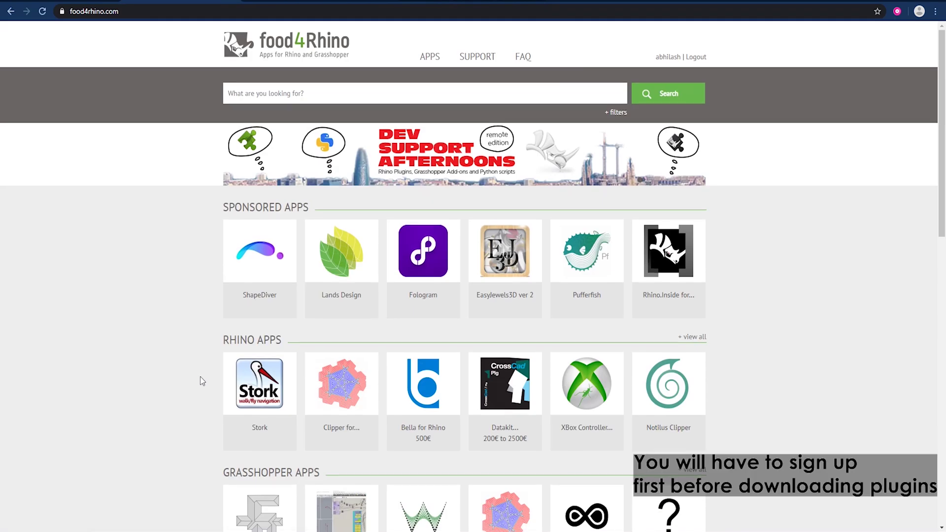
scroll(200, 376, down, 4)
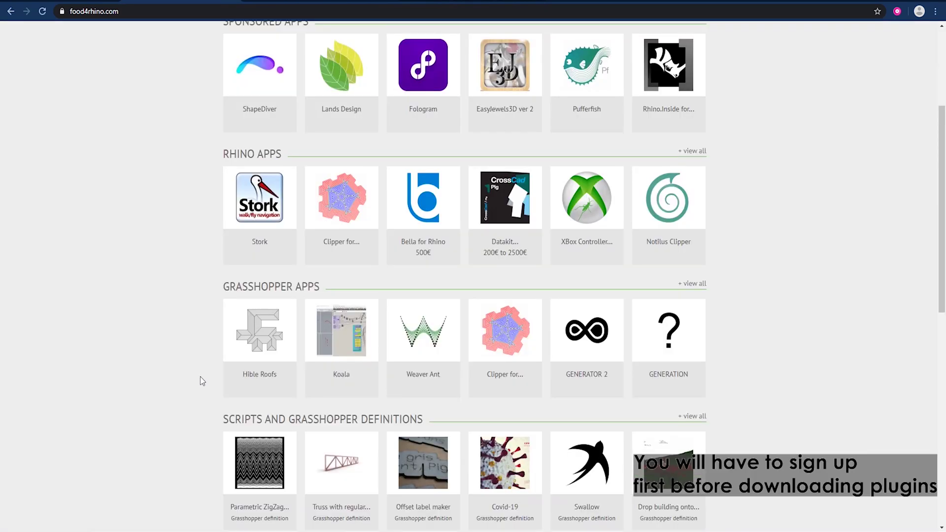
click(318, 285)
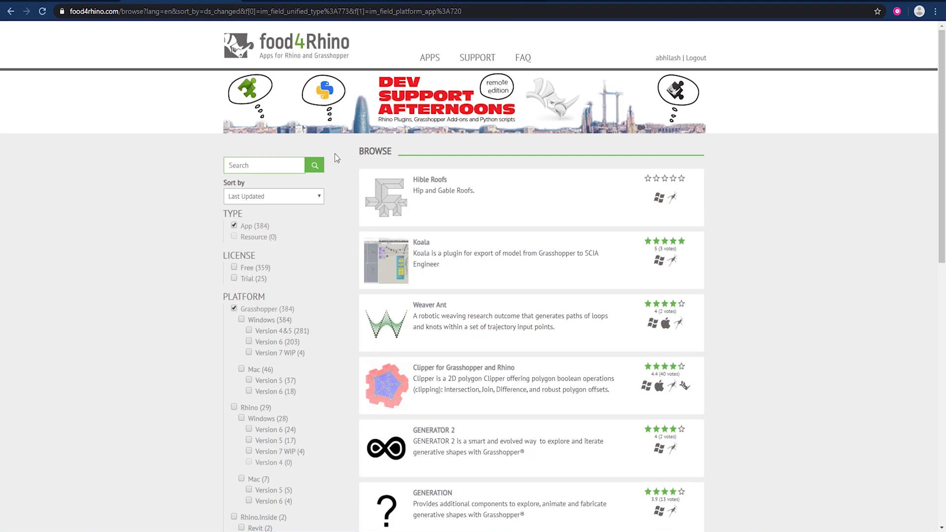
click(293, 165)
text(kangaro)
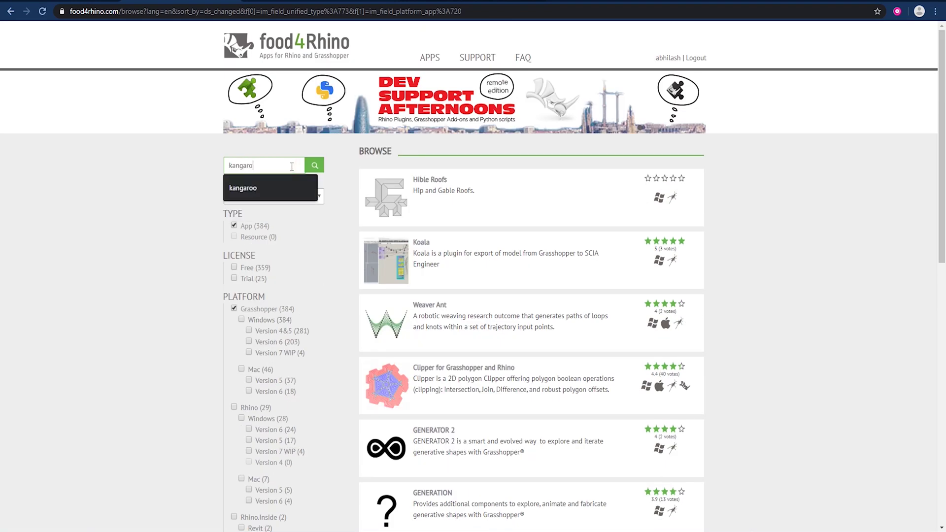
text(o)
key(Return)
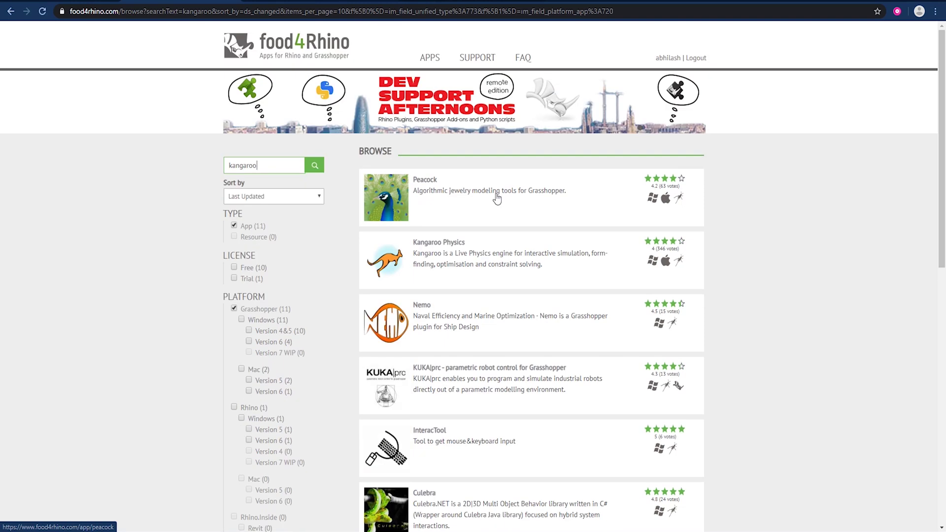
Open the Kangaroo Physics page and download Kangaroo 2.42 (kangaroo242.zip).
click(439, 242)
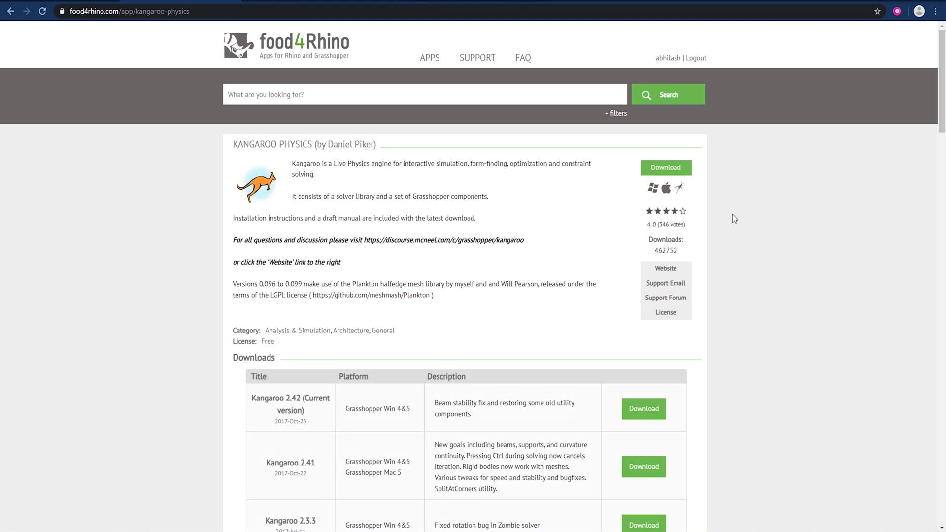
click(669, 161)
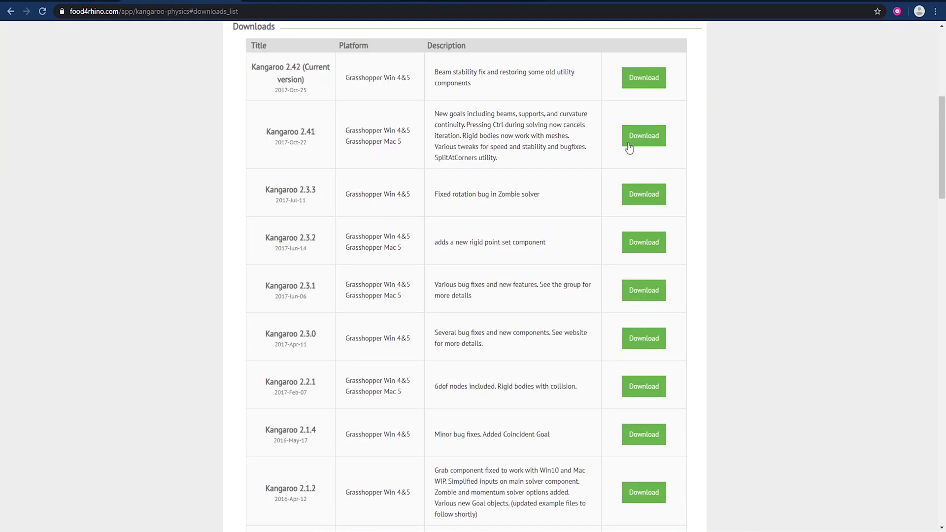
click(654, 79)
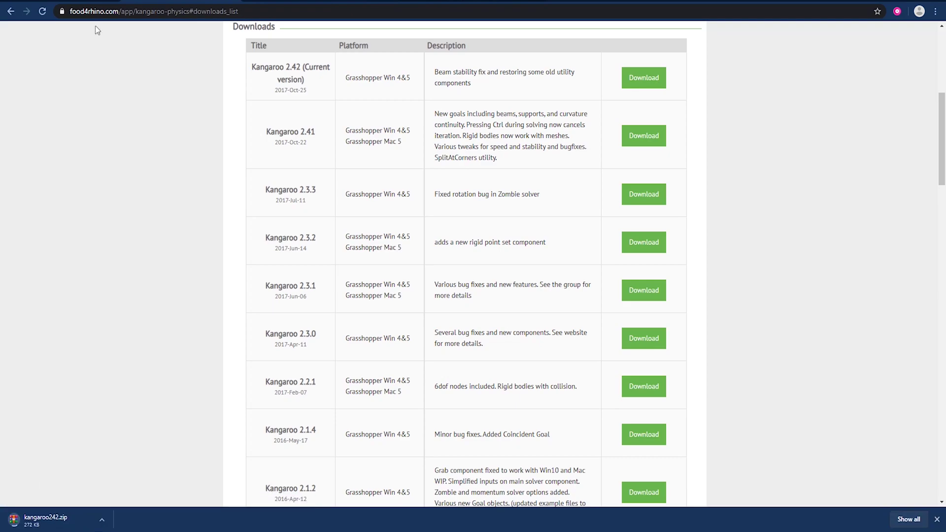
scroll(64, 57, up, 7)
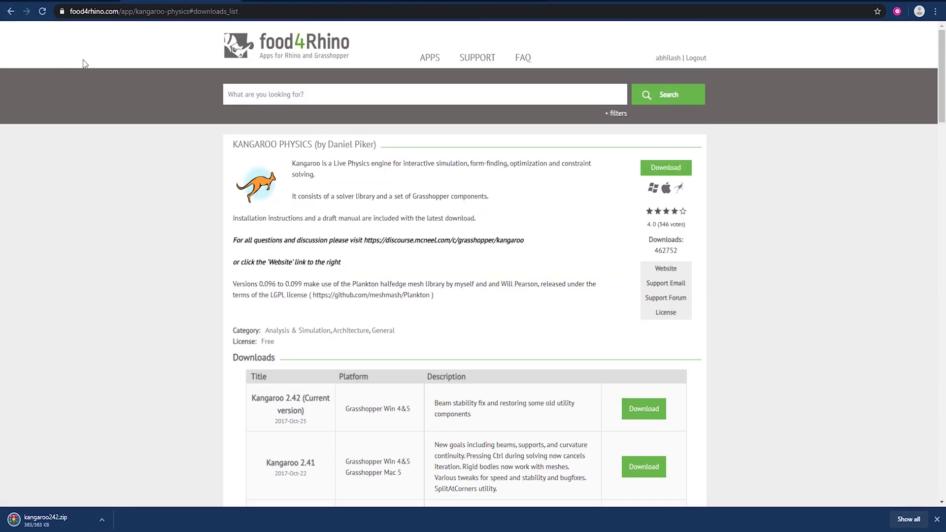
Search food4Rhino for 'lunchbox' and open the LunchBox plugin page.
triple_click(84, 63)
click(284, 93)
text(l)
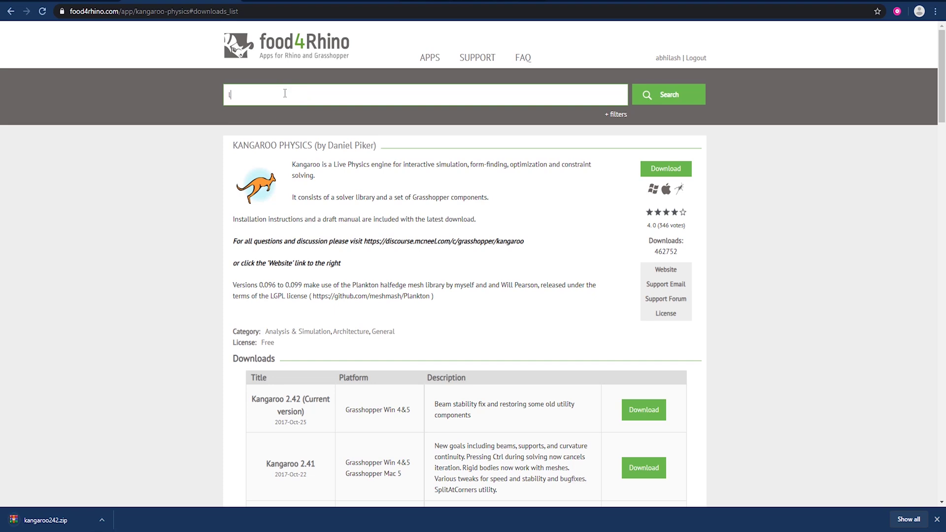
text(unchbox)
key(Return)
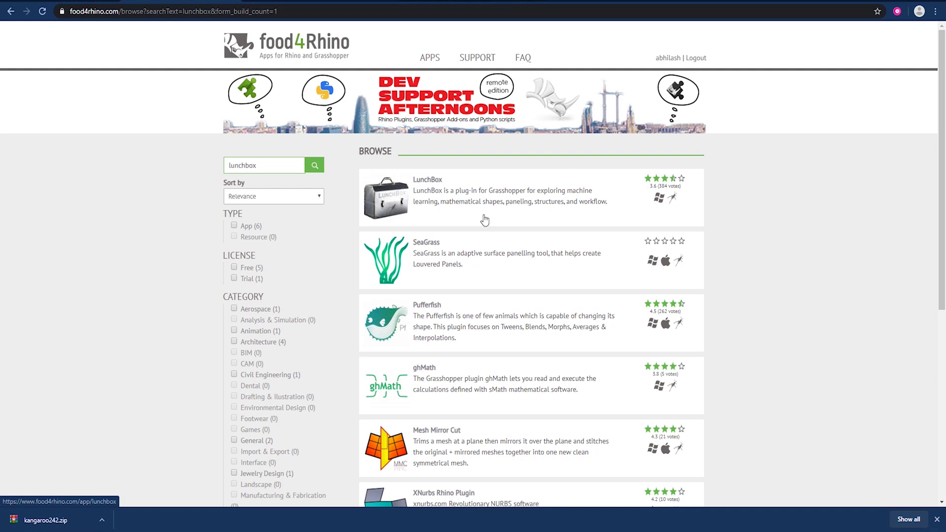
click(428, 179)
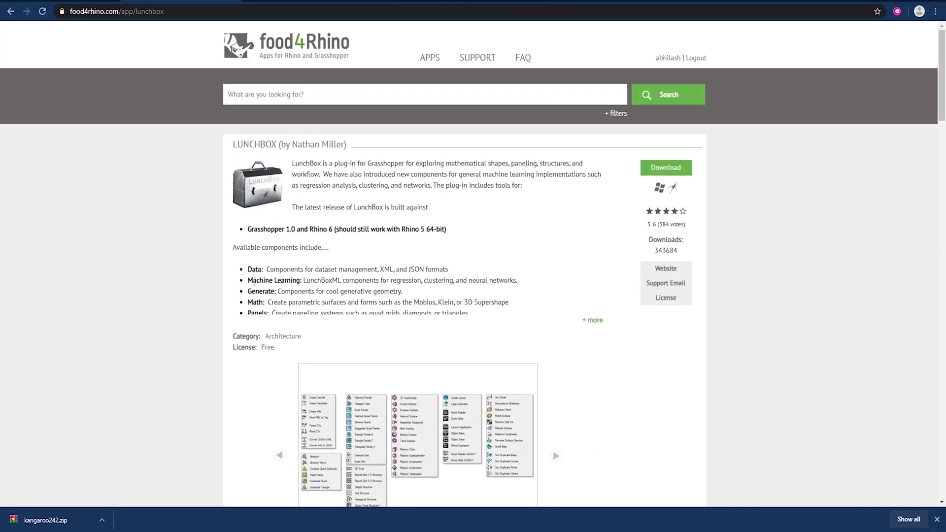
drag(253, 280, 299, 281)
click(499, 292)
Download the LunchBox 2018.11.16 installer and keep it despite Chrome's warning.
click(683, 169)
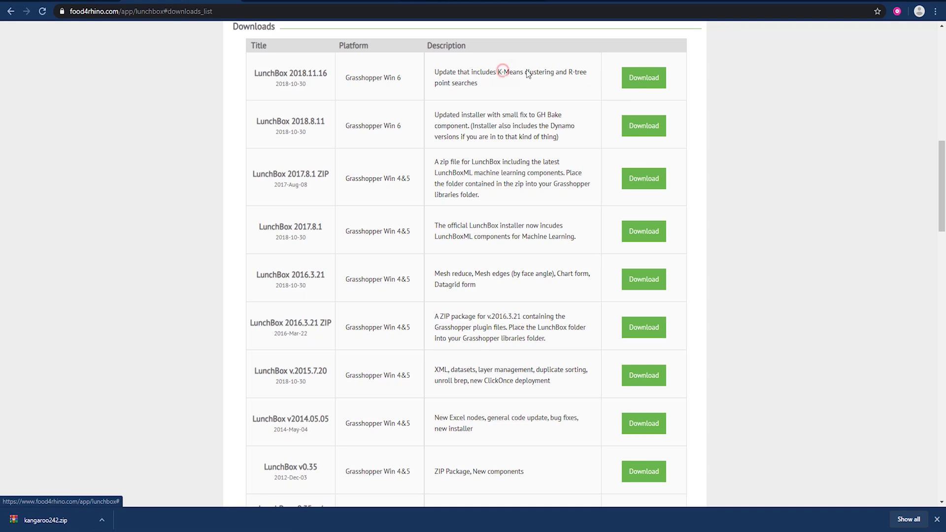
click(501, 73)
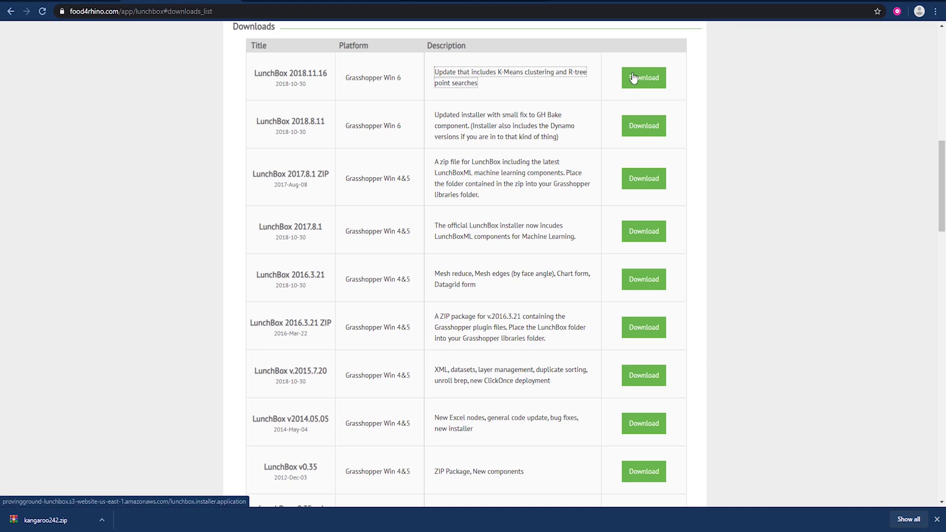
click(634, 78)
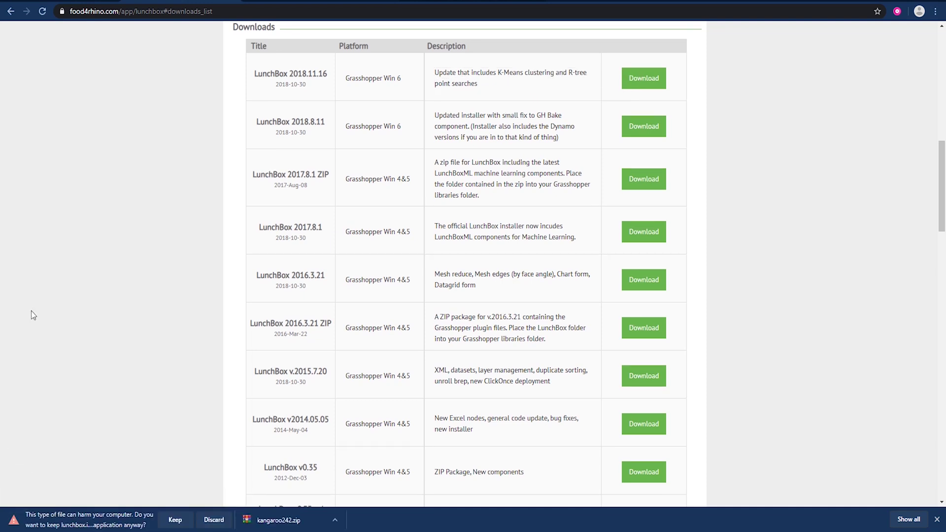
scroll(31, 311, up, 4)
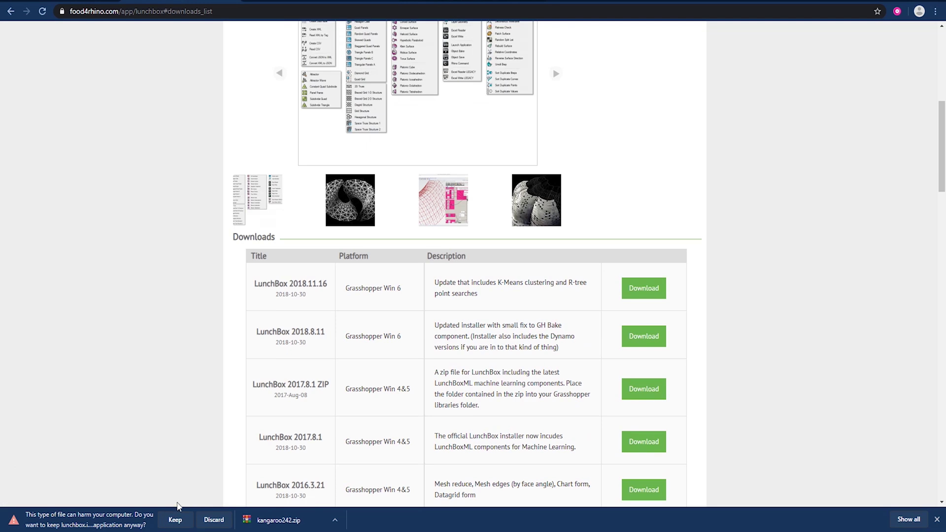
scroll(639, 174, up, 8)
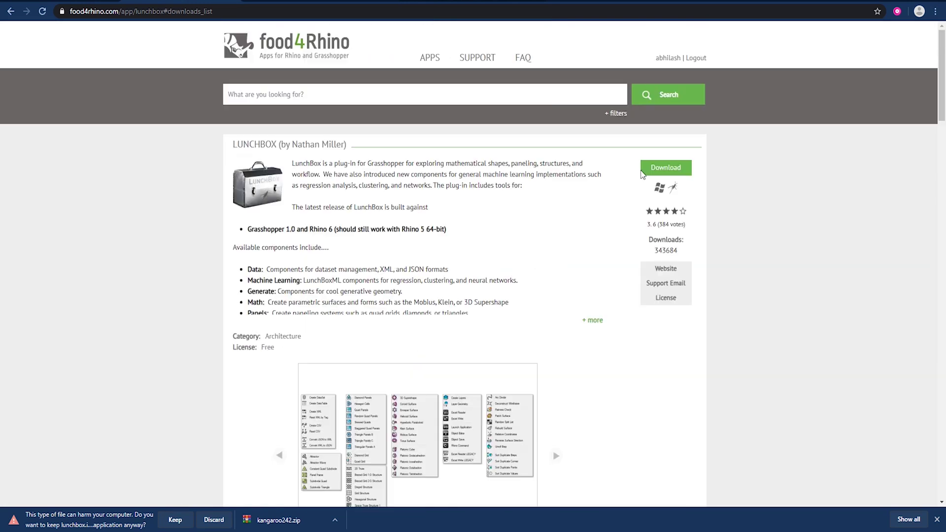
click(176, 520)
Search for 'meshe', open the MeshEdit page and download MeshEditTools 2.
click(501, 86)
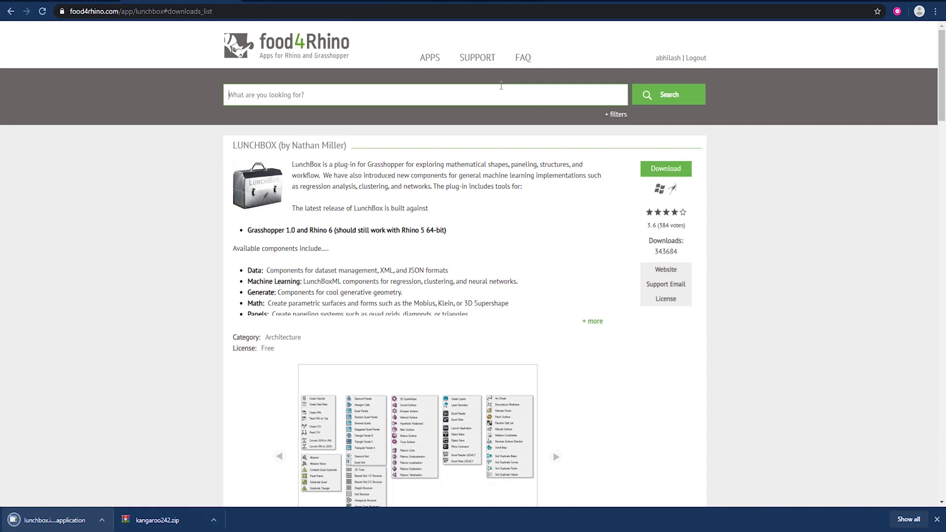
text(meshedit)
key(Return)
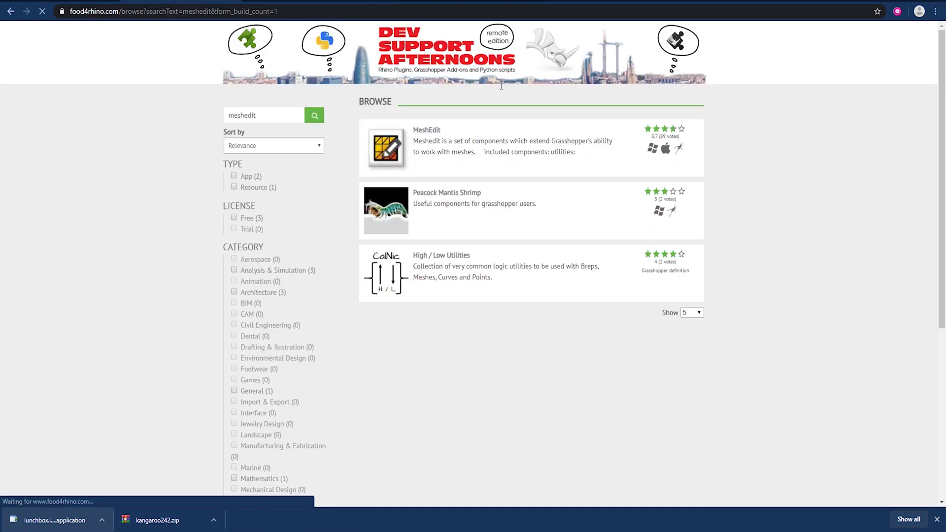
click(432, 181)
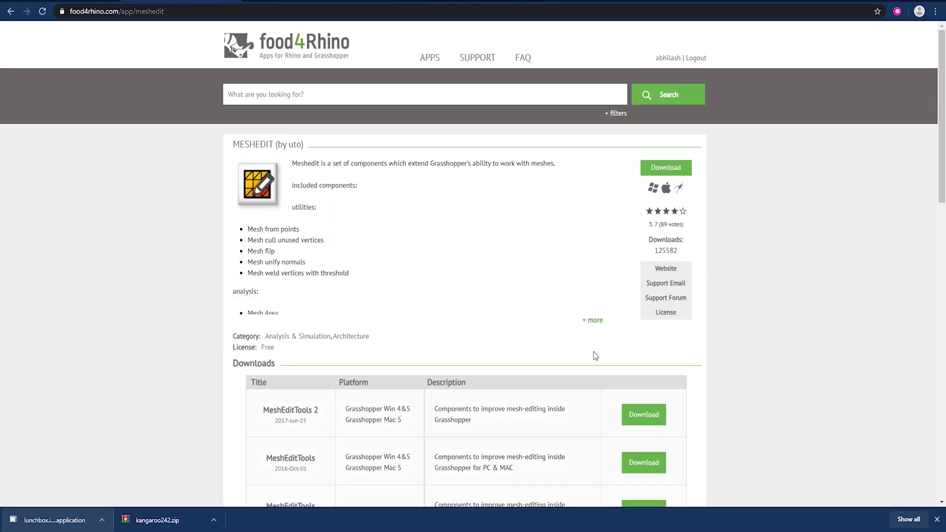
scroll(705, 396, down, 3)
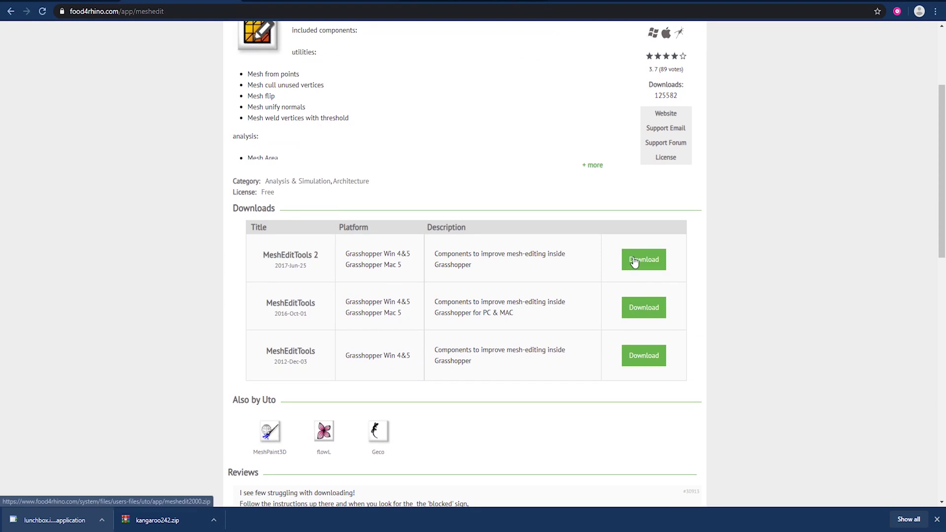
click(634, 258)
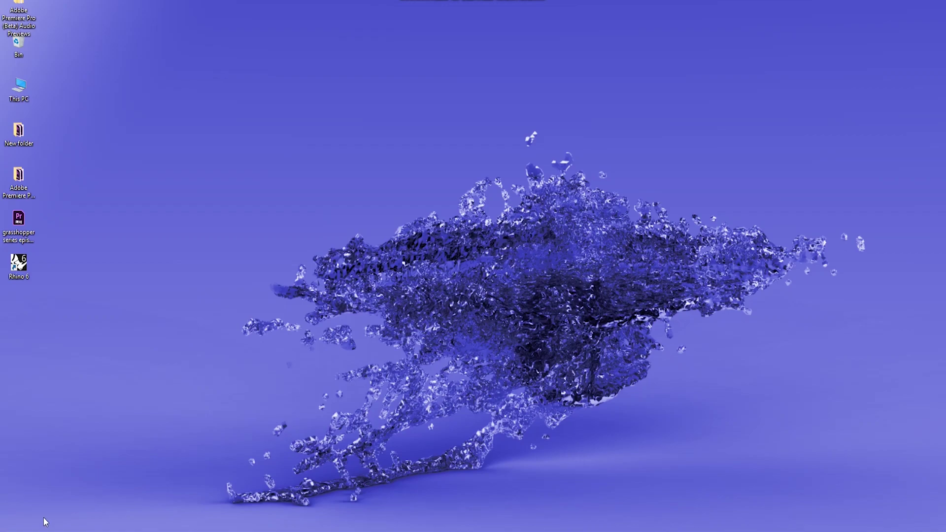
Run lunchbox.installer from E:\downloads, allowing it past the unverified-publisher security warning.
key(alt+Tab)
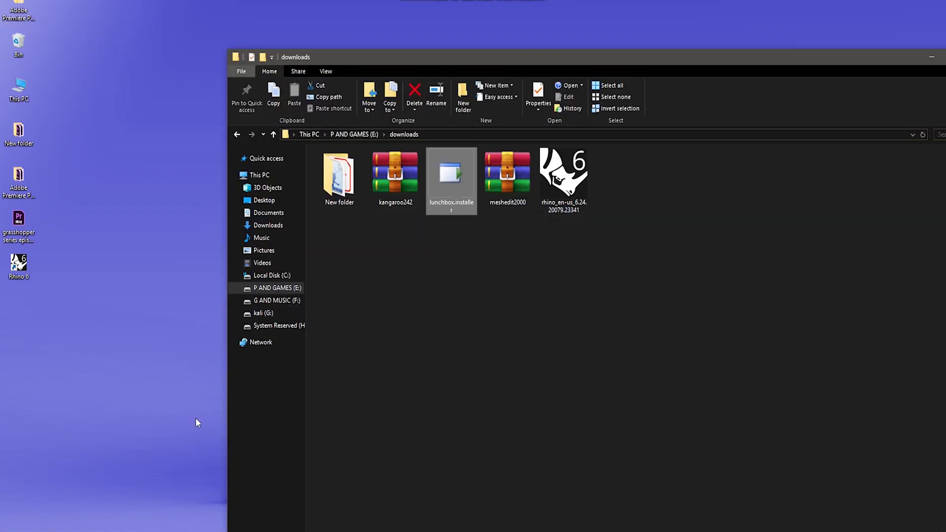
click(793, 156)
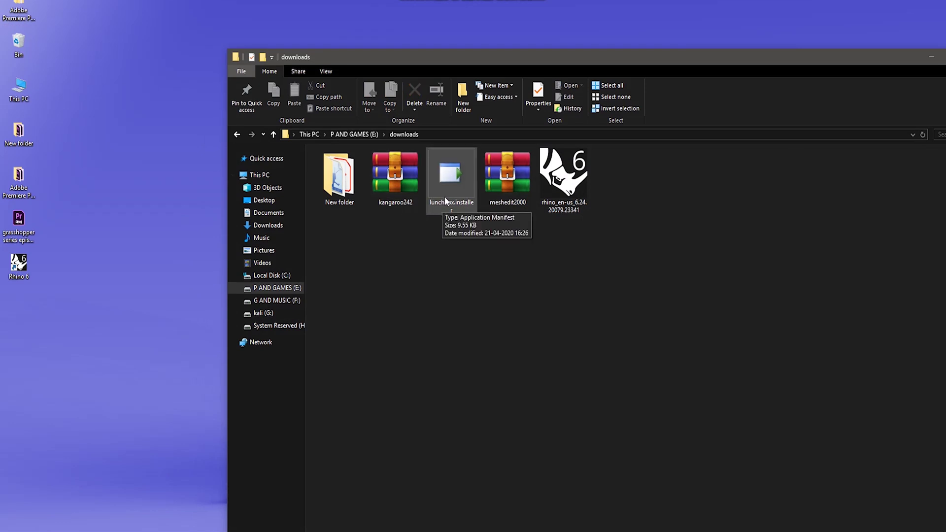
double_click(456, 182)
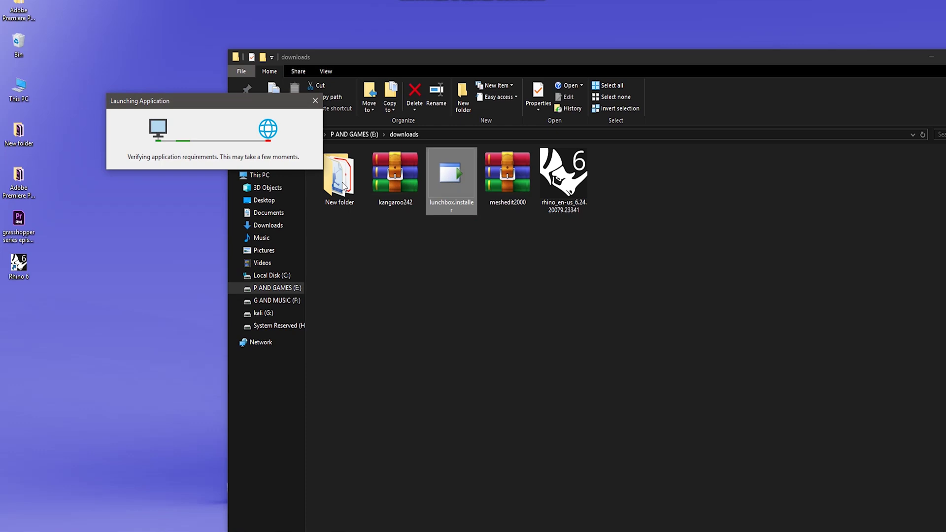
drag(238, 108, 566, 270)
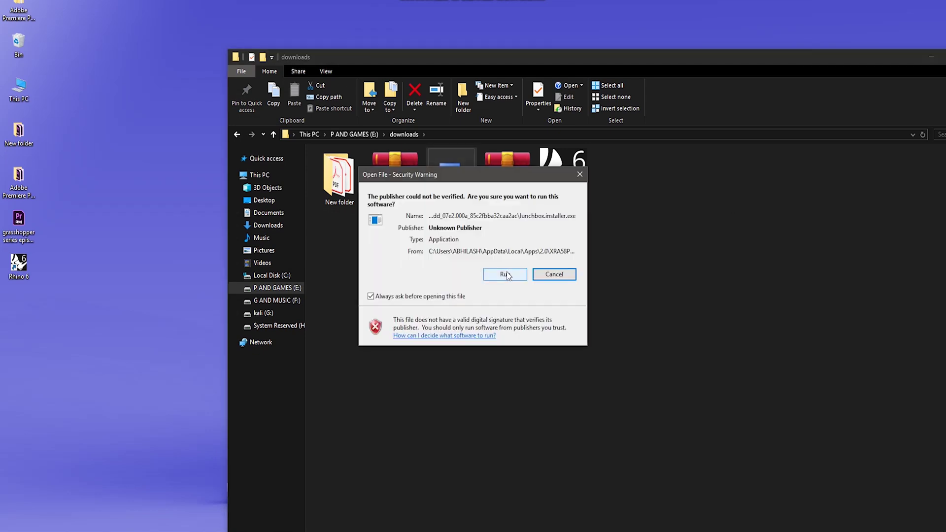
click(506, 274)
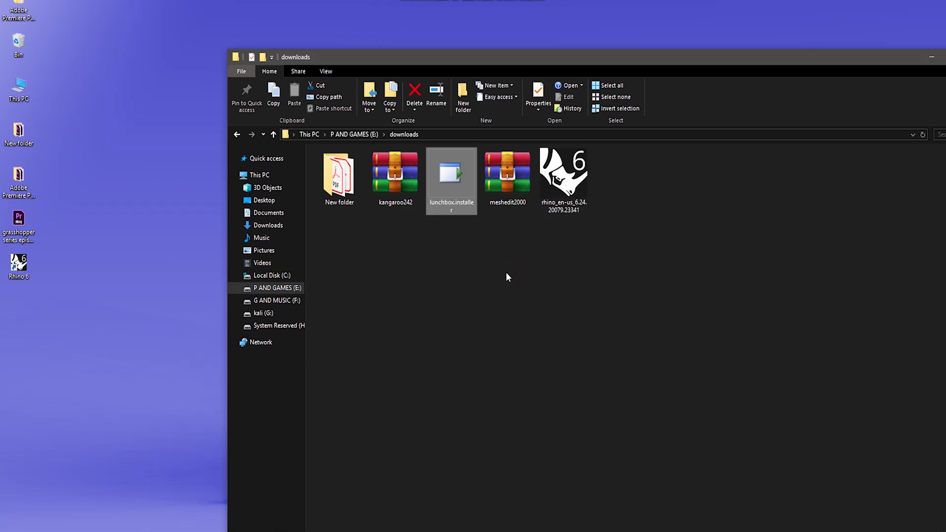
Accept the LunchBox licence, enter the e-mail address and country India, install, and confirm success.
click(533, 389)
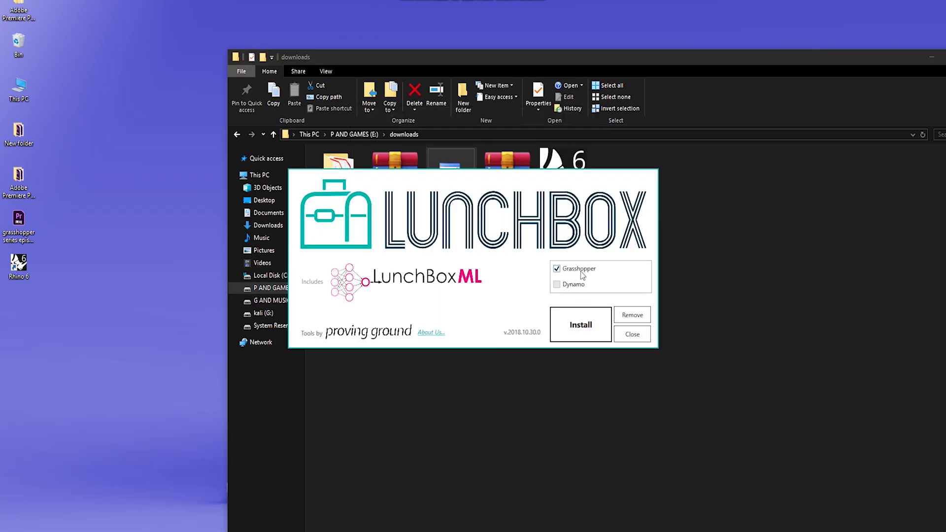
click(581, 321)
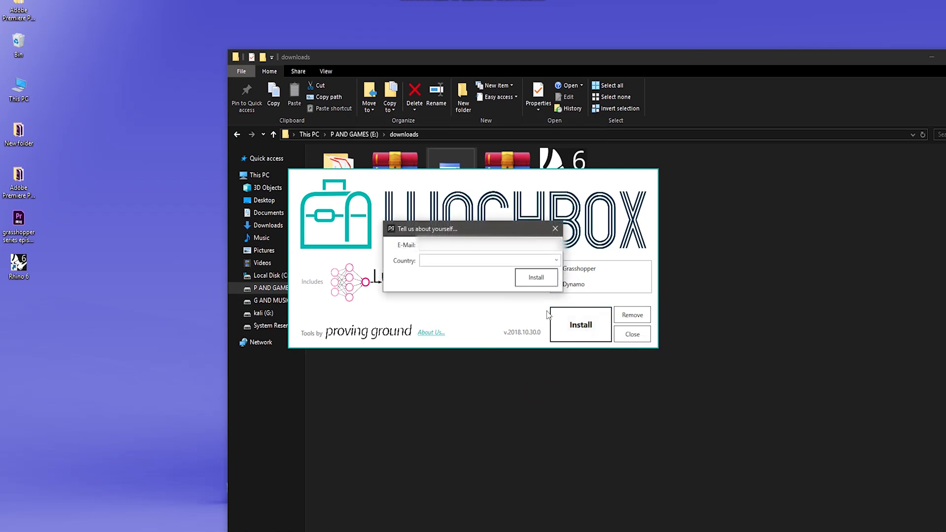
click(471, 244)
key(ctrl+v)
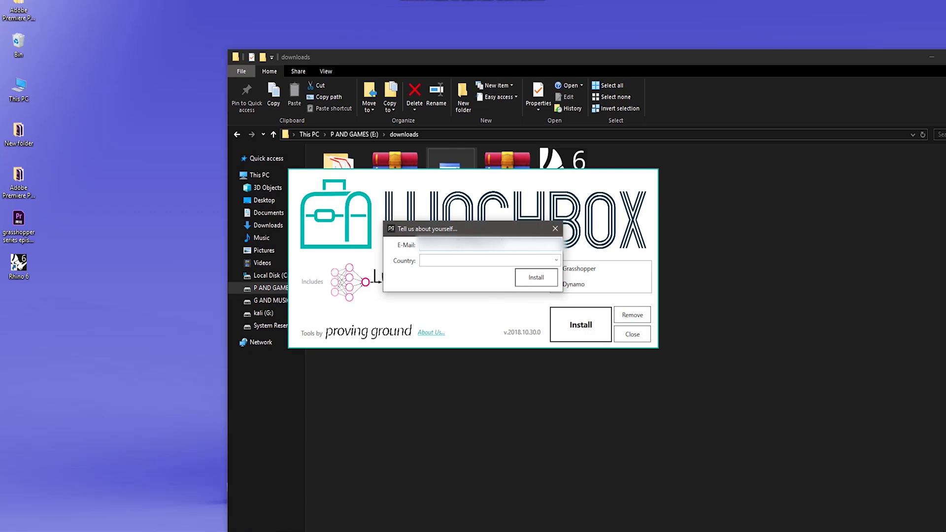
text(India)
click(532, 279)
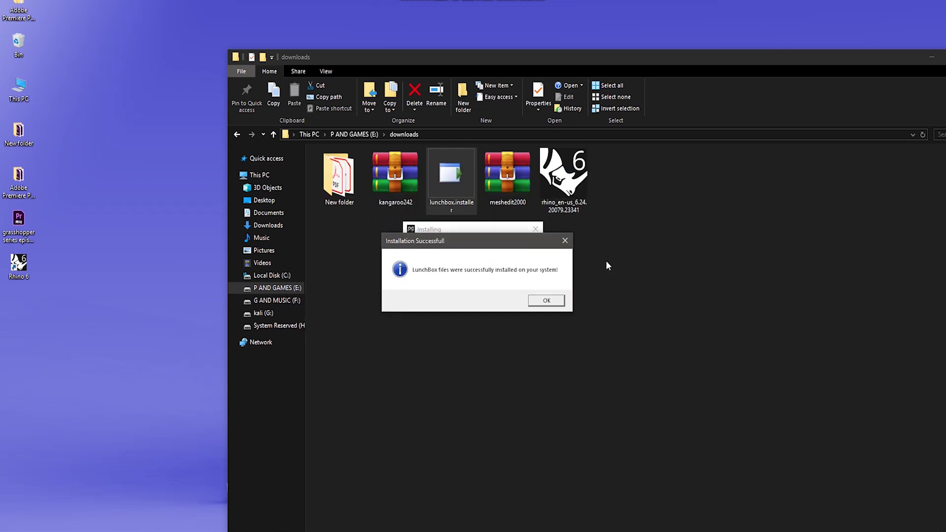
click(555, 301)
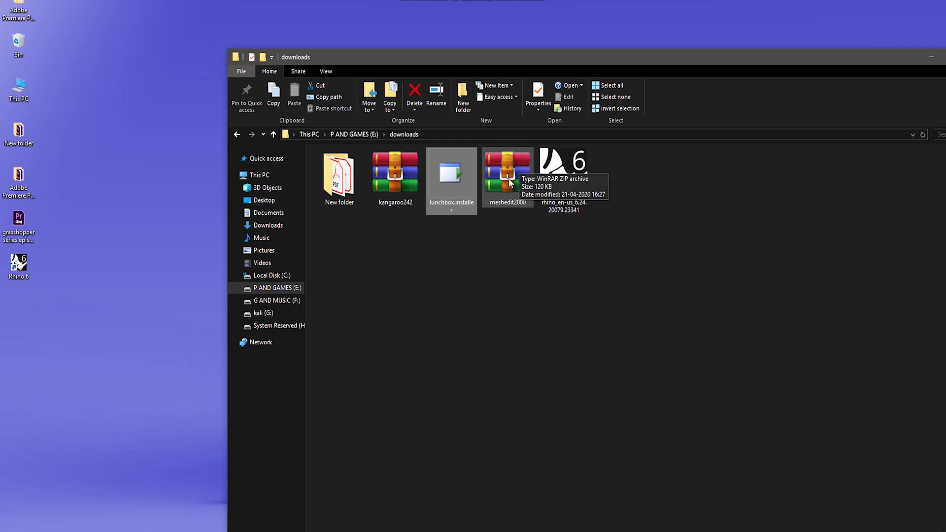
Unblock the kangaroo242 and meshedit2000 archives in their Properties.
right_click(395, 173)
click(457, 368)
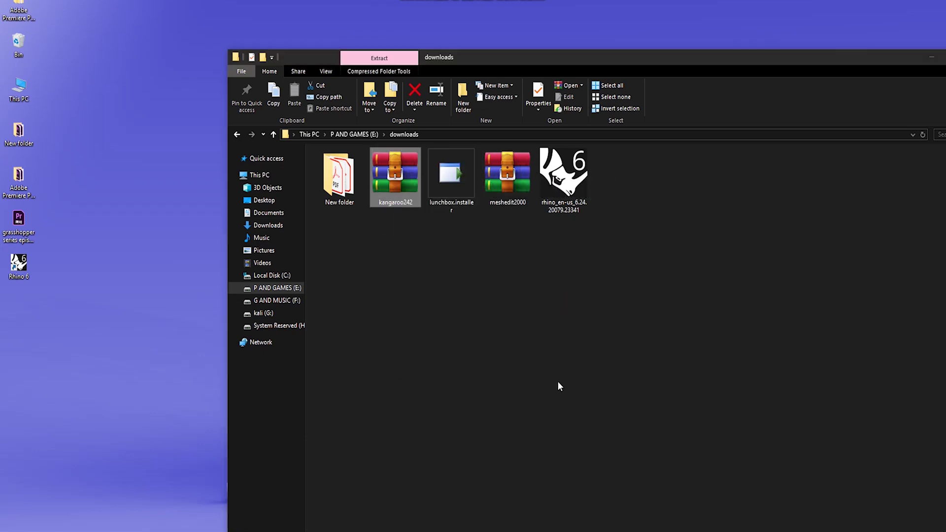
click(532, 387)
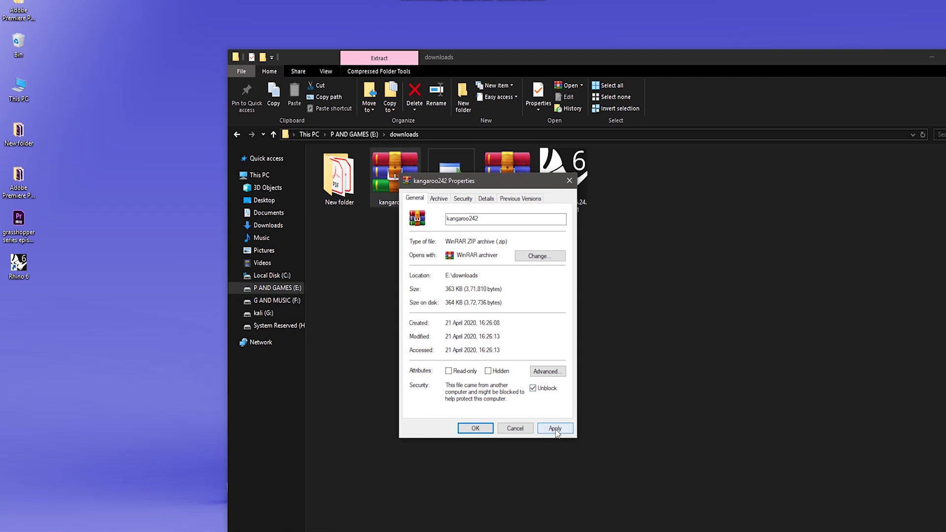
click(555, 428)
click(478, 429)
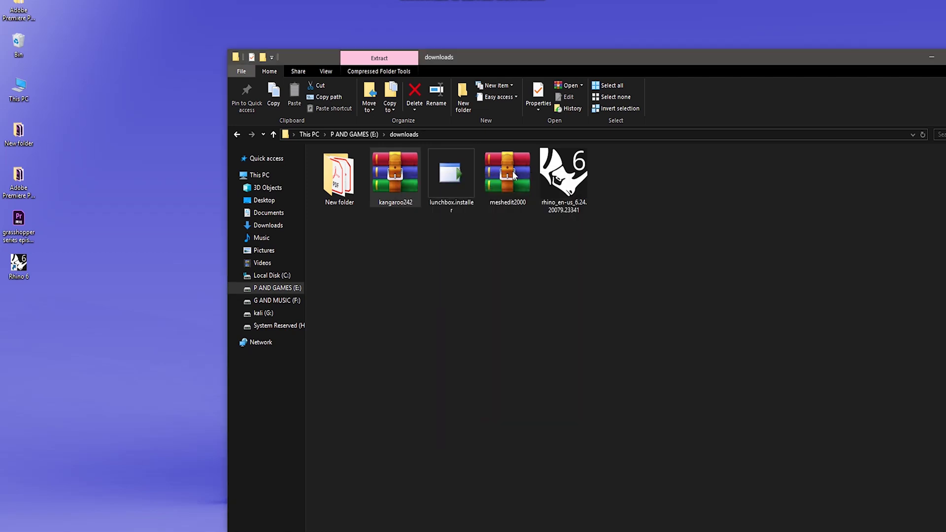
right_click(512, 171)
click(557, 367)
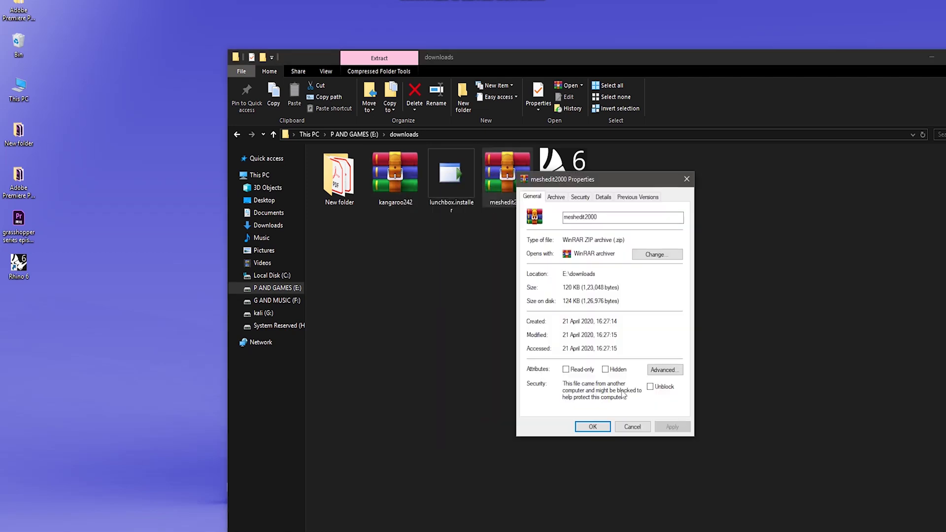
click(650, 387)
click(673, 427)
click(593, 426)
Extract meshedit2000 and kangaroo242 each into its own folder.
right_click(509, 183)
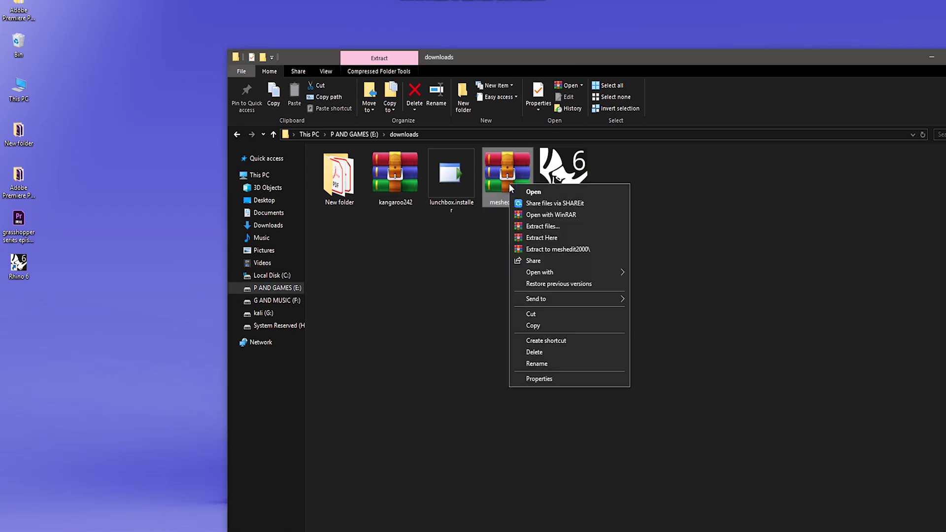
click(550, 251)
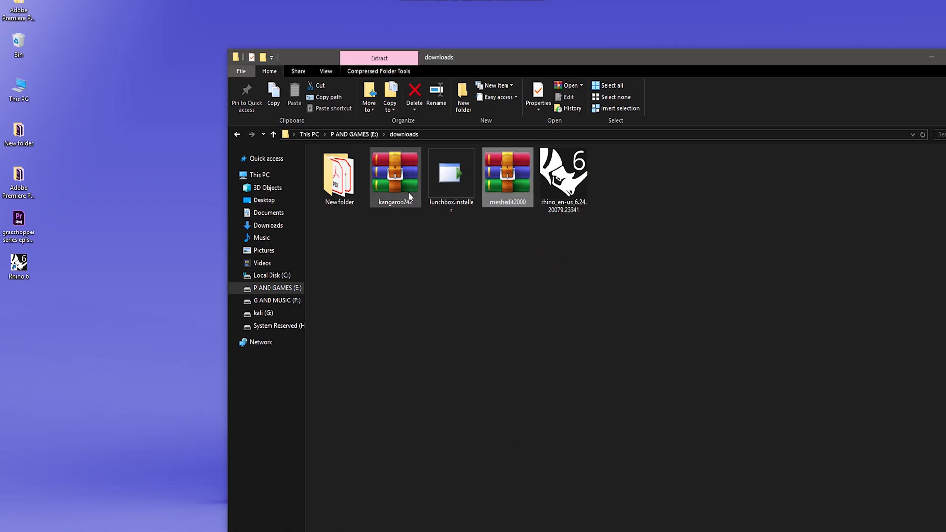
click(446, 177)
right_click(463, 188)
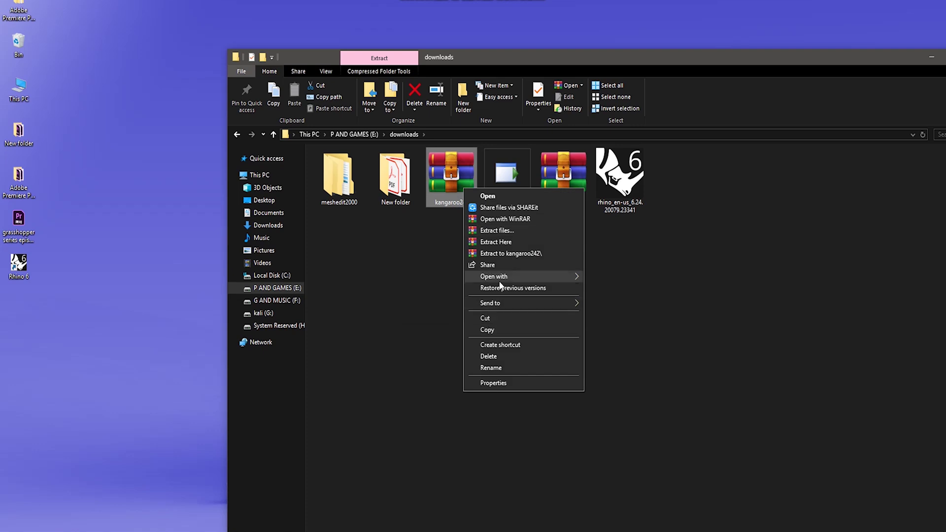
click(499, 254)
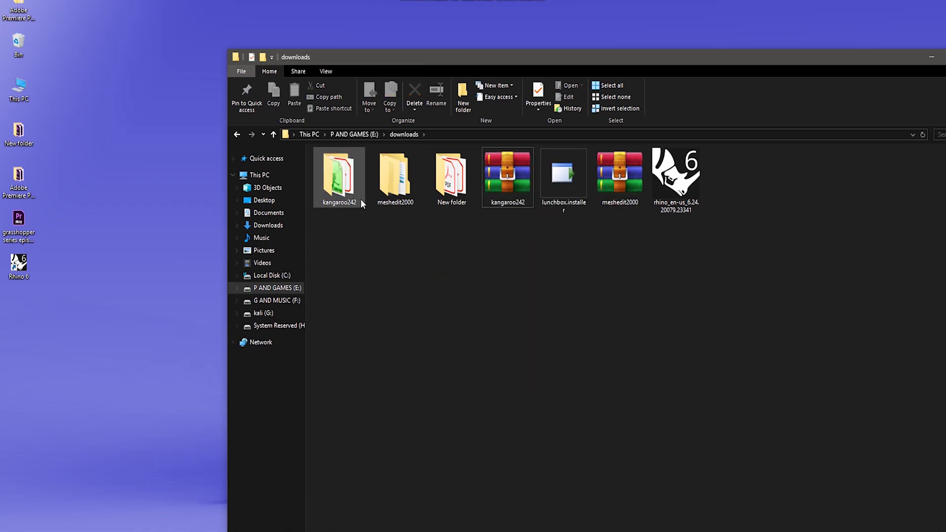
Start Rhino 6 from the desktop and launch Grasshopper.
click(27, 265)
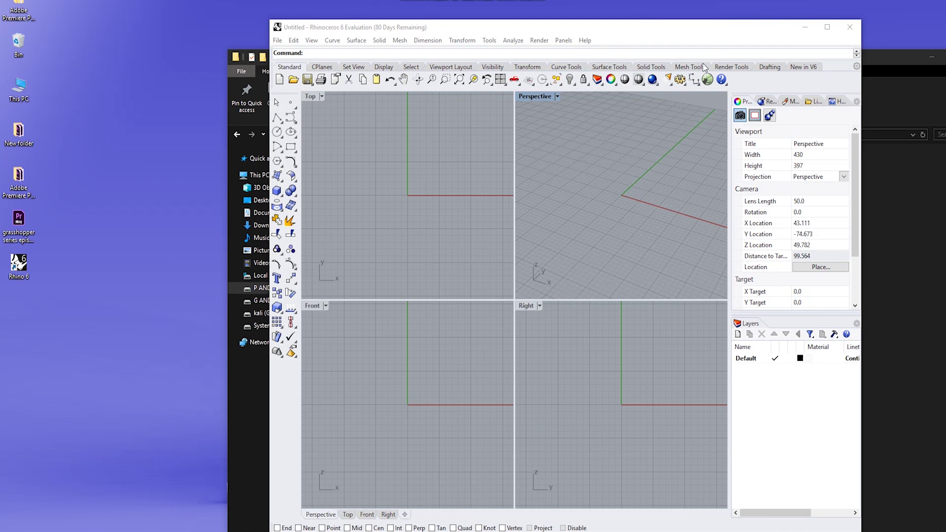
click(707, 79)
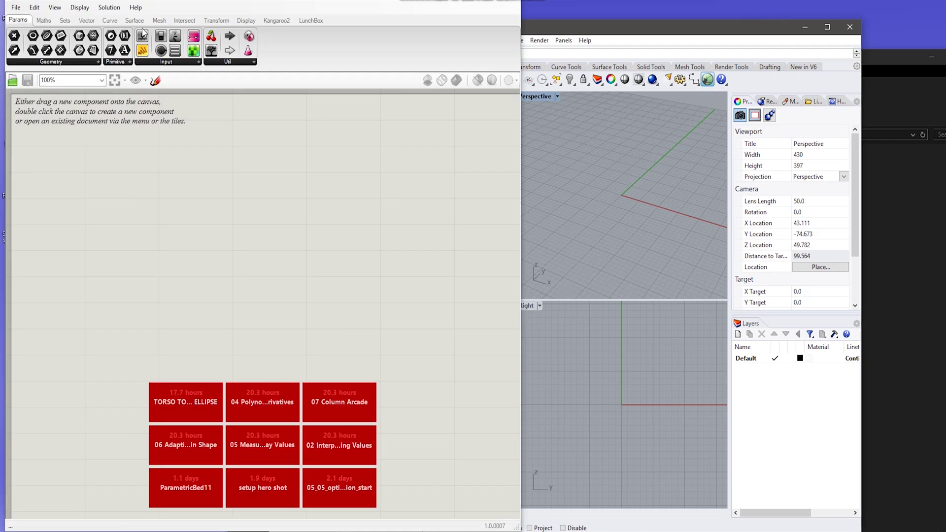
Open Grasshopper's Components Folder via File > Special Folders.
click(52, 12)
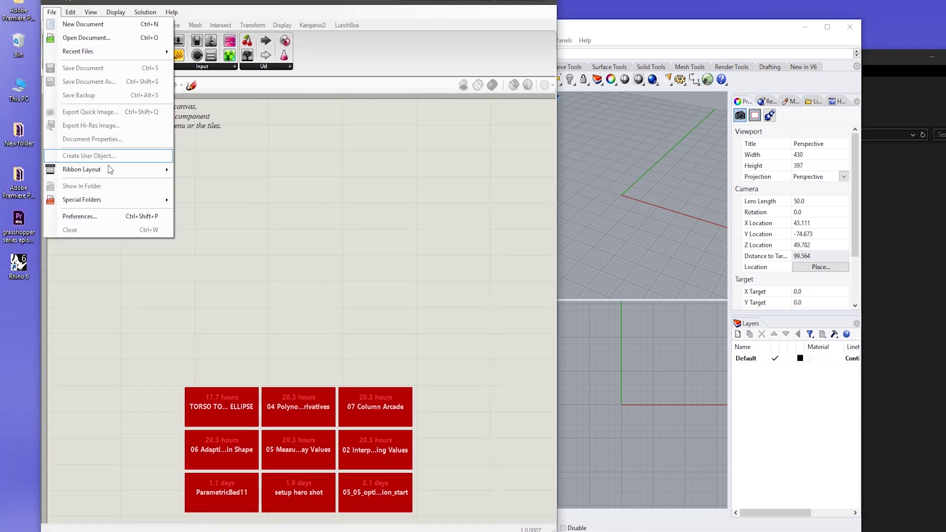
mouse_move(140, 200)
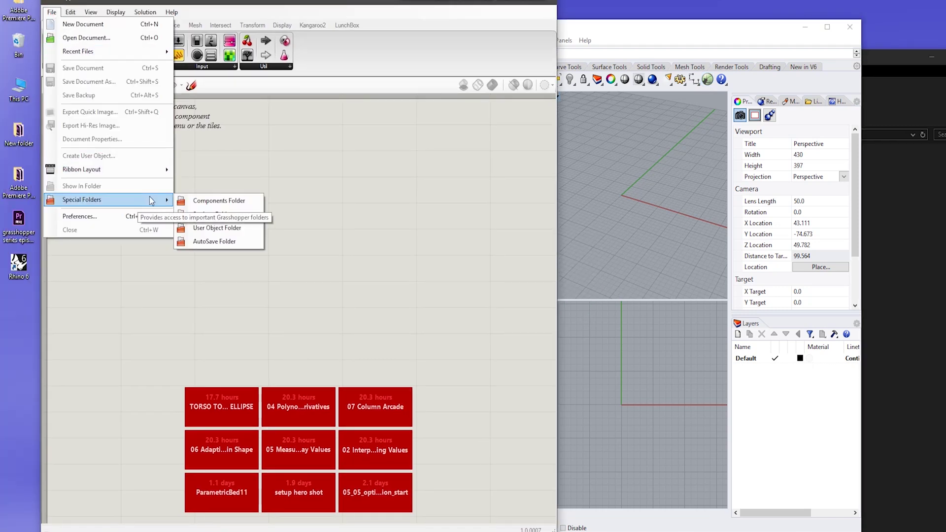
click(182, 204)
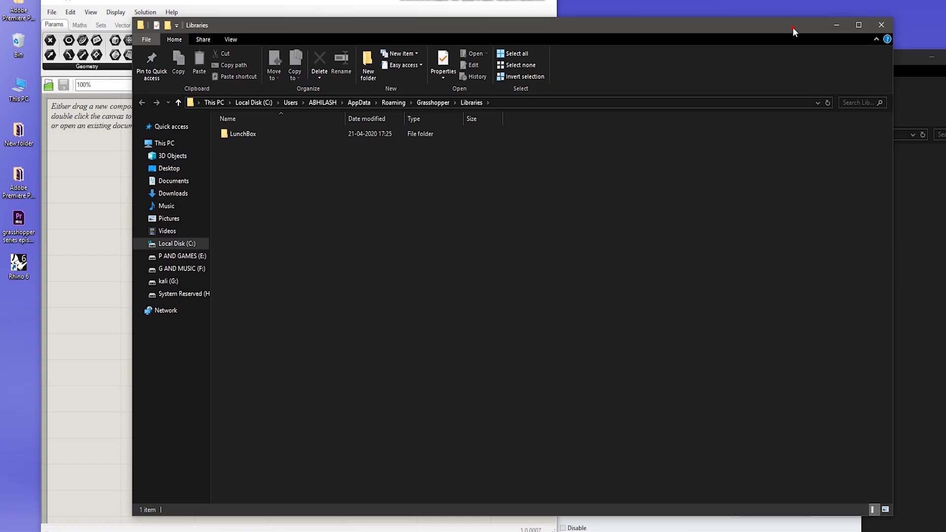
Copy the kangaroo242 and meshedit2000 folders from downloads into Libraries, then close that window.
drag(793, 28, 680, 37)
click(917, 250)
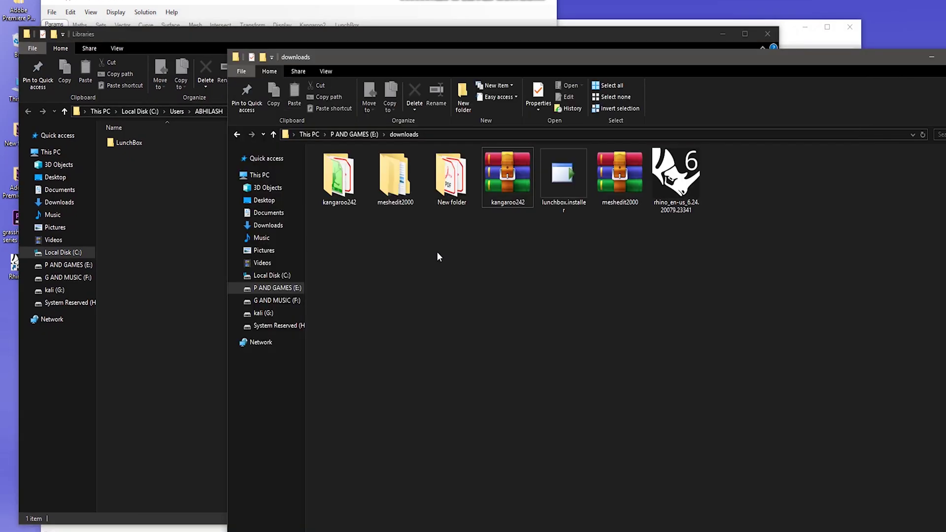
drag(333, 224, 378, 169)
right_click(377, 169)
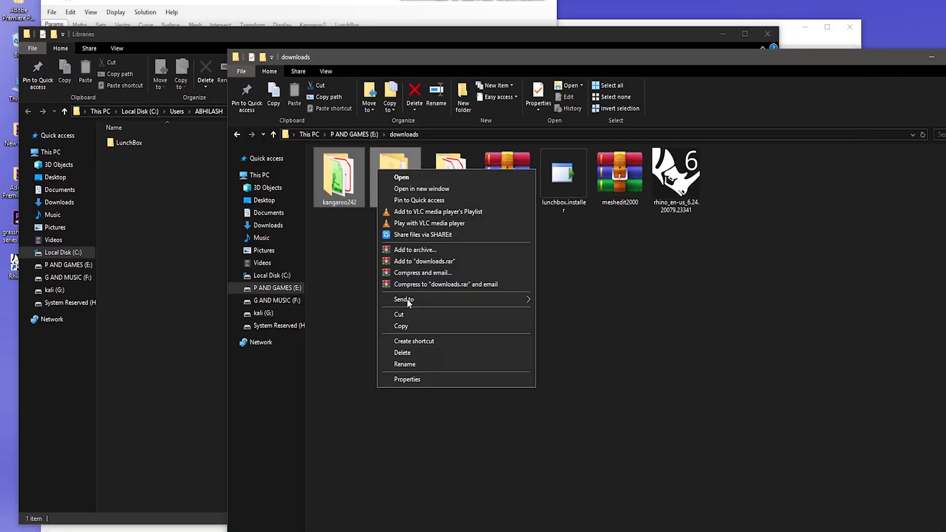
click(401, 325)
click(190, 259)
right_click(178, 234)
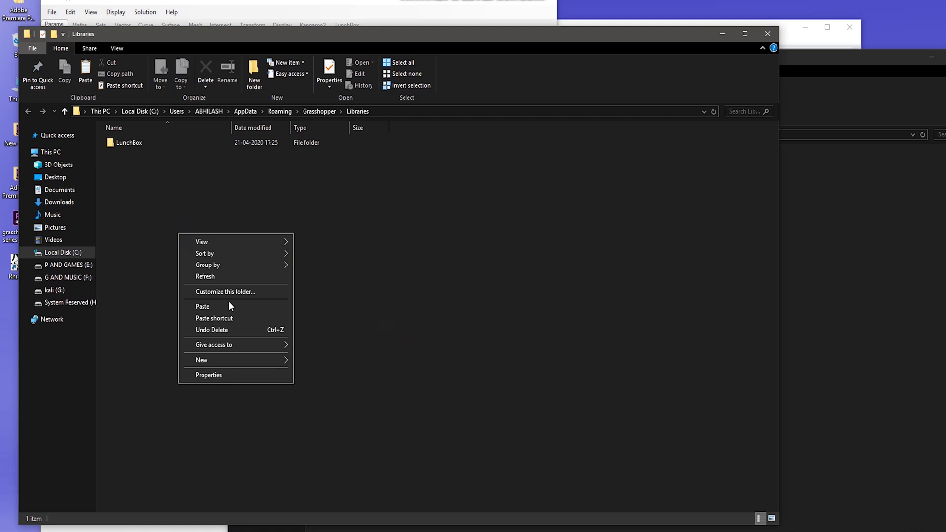
click(228, 307)
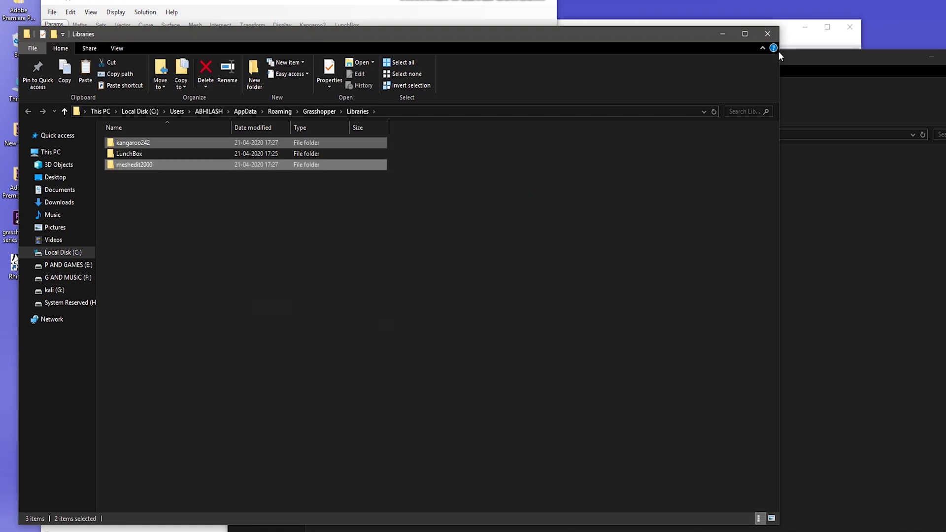
click(767, 34)
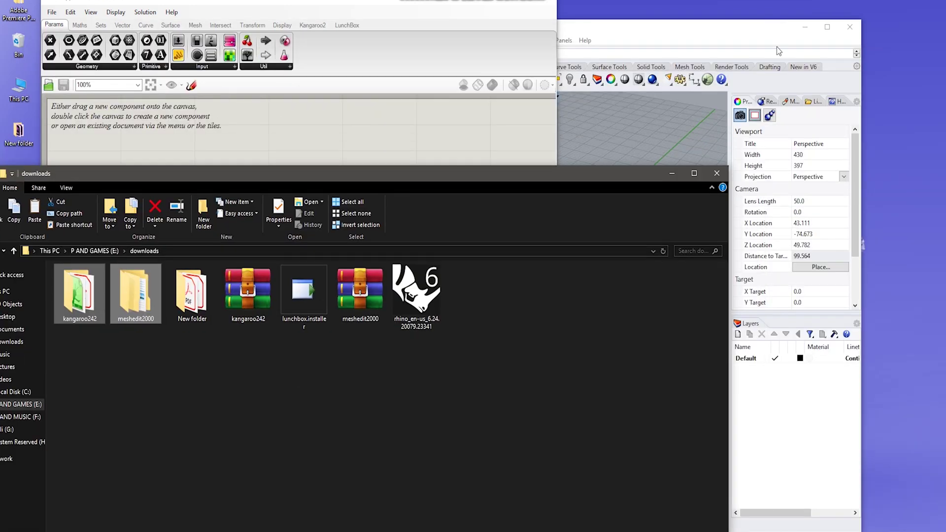
With Explorer minimized, browse the LunchBox, Kangaroo2, Mesh, Surface, Curve and Display tabs, then close Grasshopper.
click(672, 172)
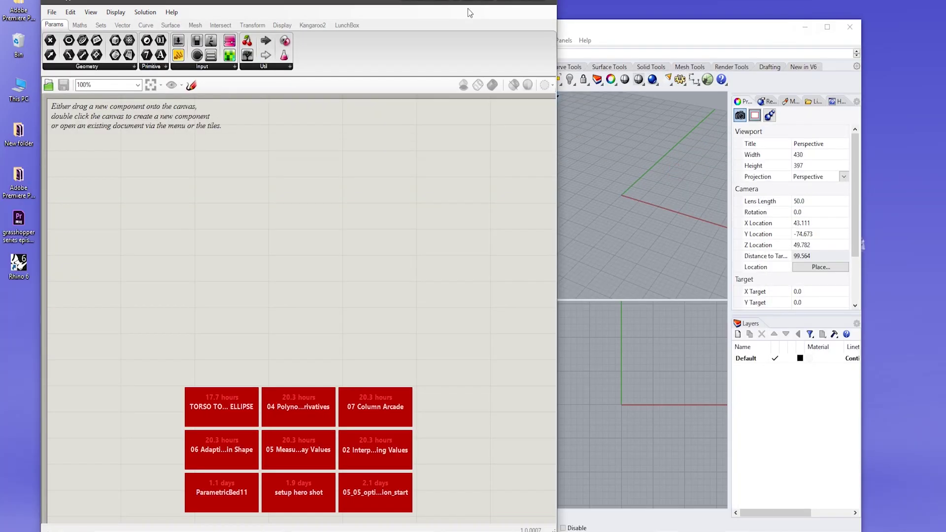
click(347, 24)
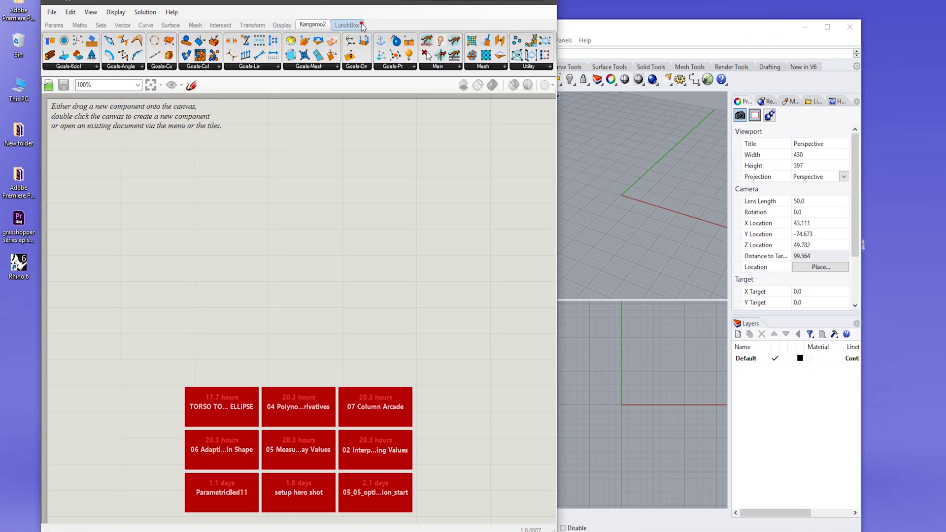
click(305, 26)
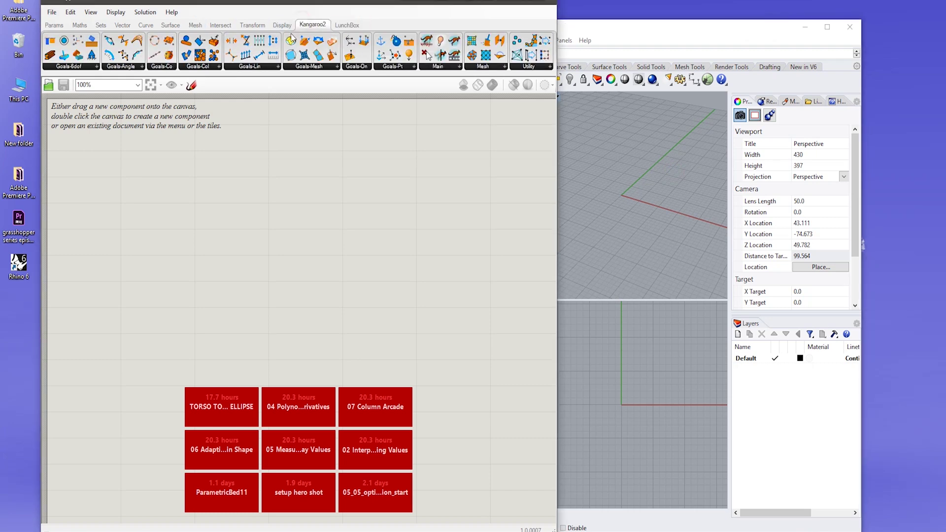
click(195, 24)
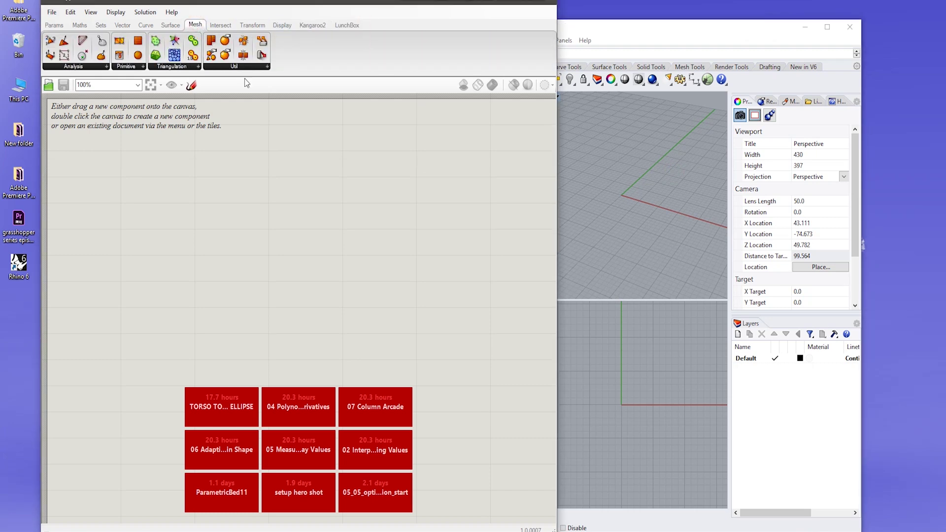
click(170, 25)
click(146, 25)
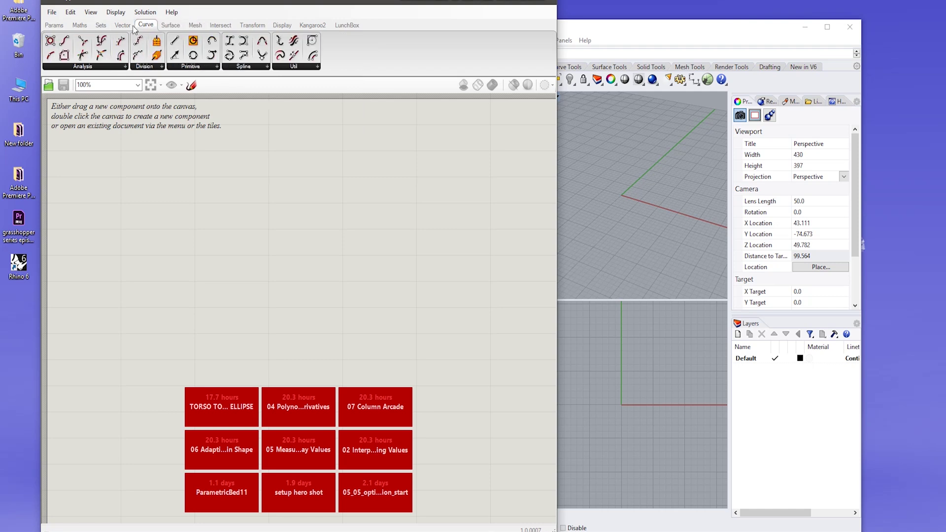
click(283, 24)
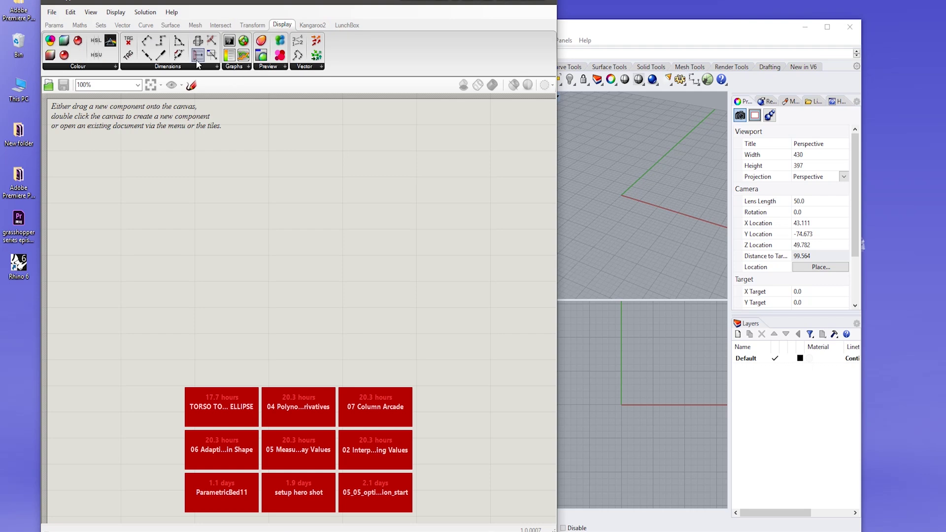
click(523, 3)
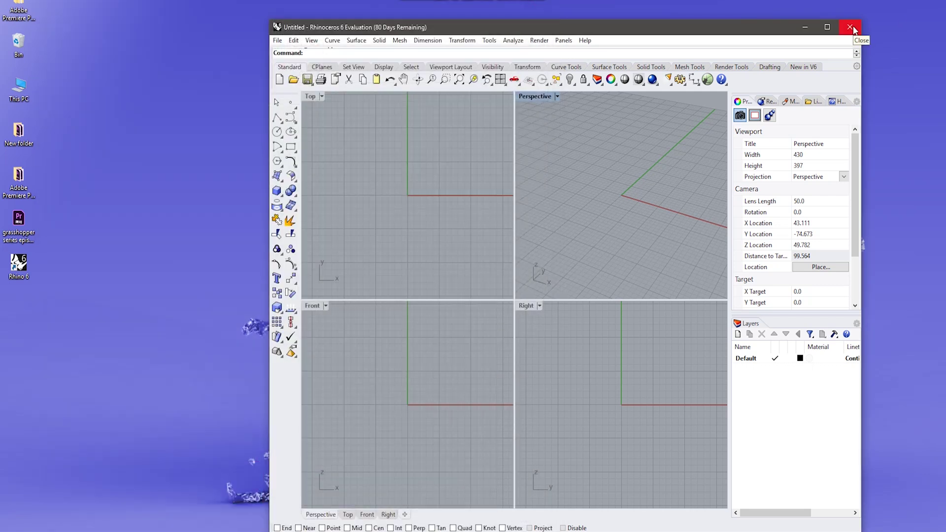
Close Rhino 6 and relaunch it from its desktop icon.
click(854, 31)
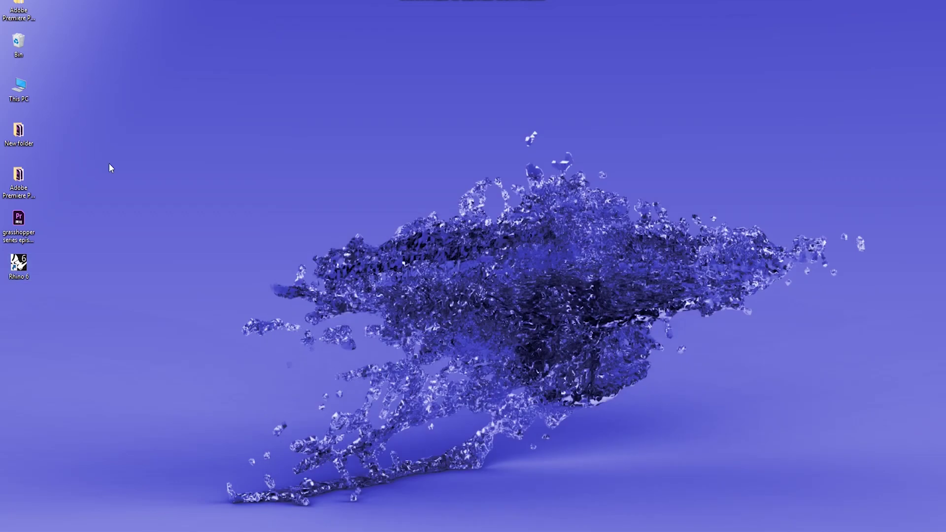
double_click(24, 269)
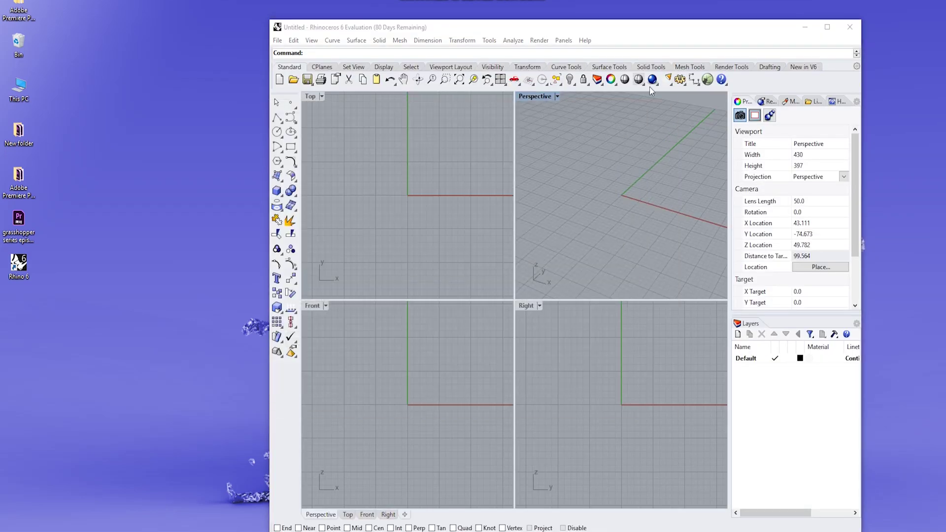
Launch Grasshopper and check that the LunchBox, Kangaroo2 and Curve tabs show their components.
click(708, 82)
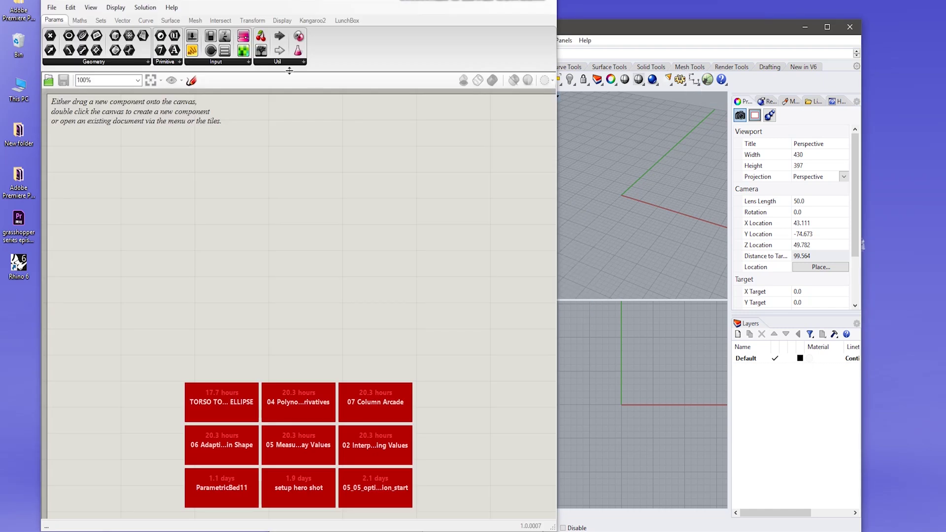
click(340, 21)
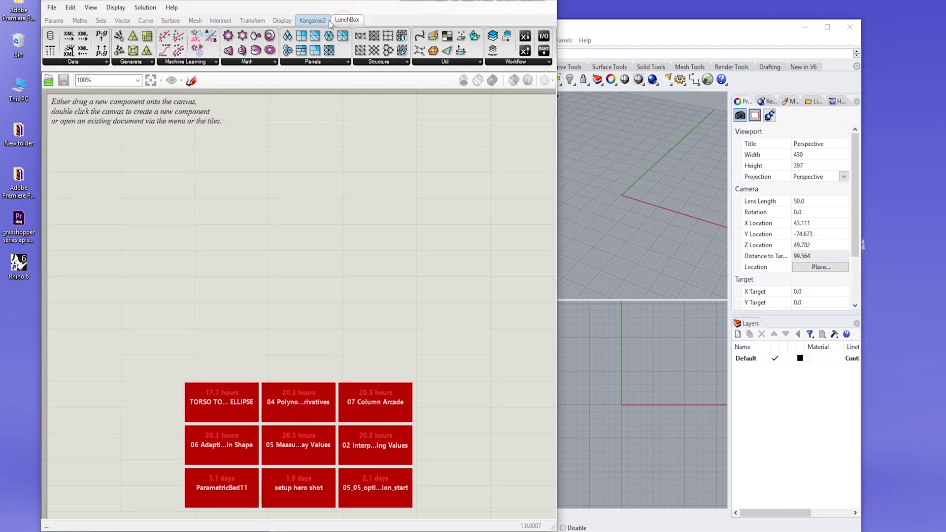
click(321, 20)
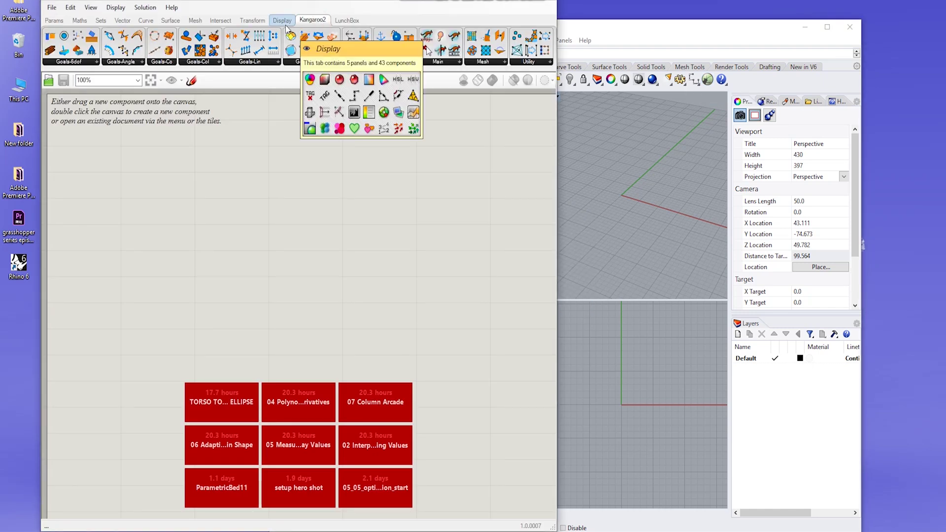
click(146, 20)
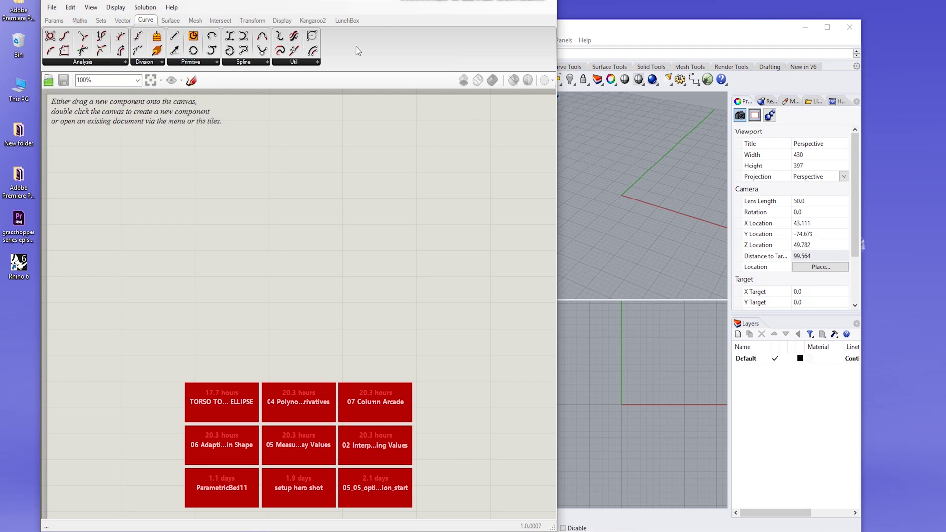